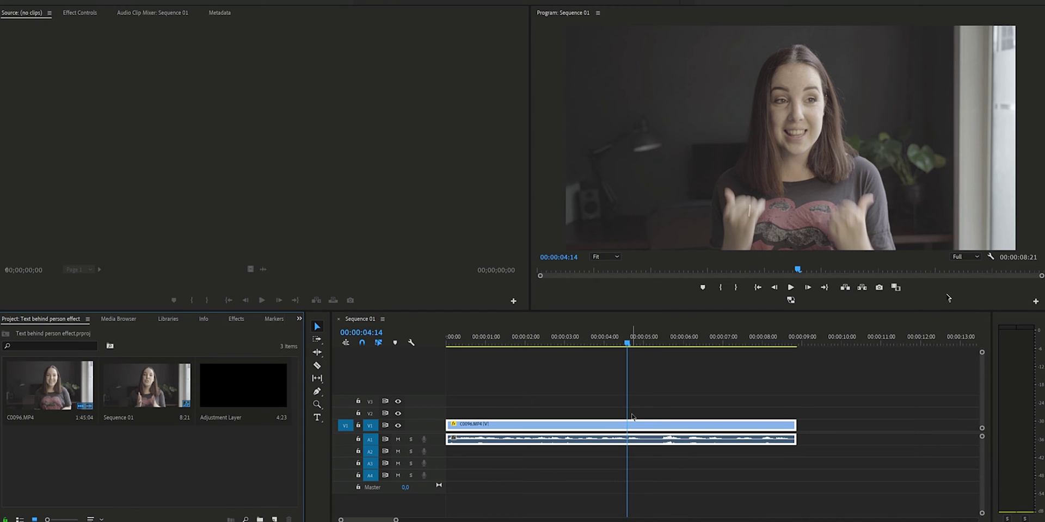
# Make the Program monitor wider and taller, deselect the clip, and give the timeline more room
pyautogui.click(631, 345)
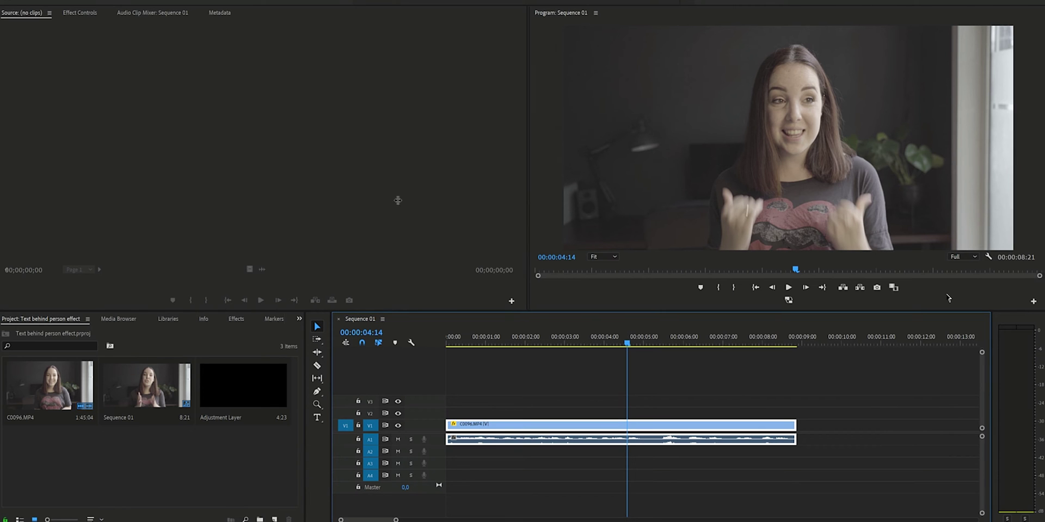
pyautogui.moveTo(529, 212); pyautogui.dragTo(190, 212)
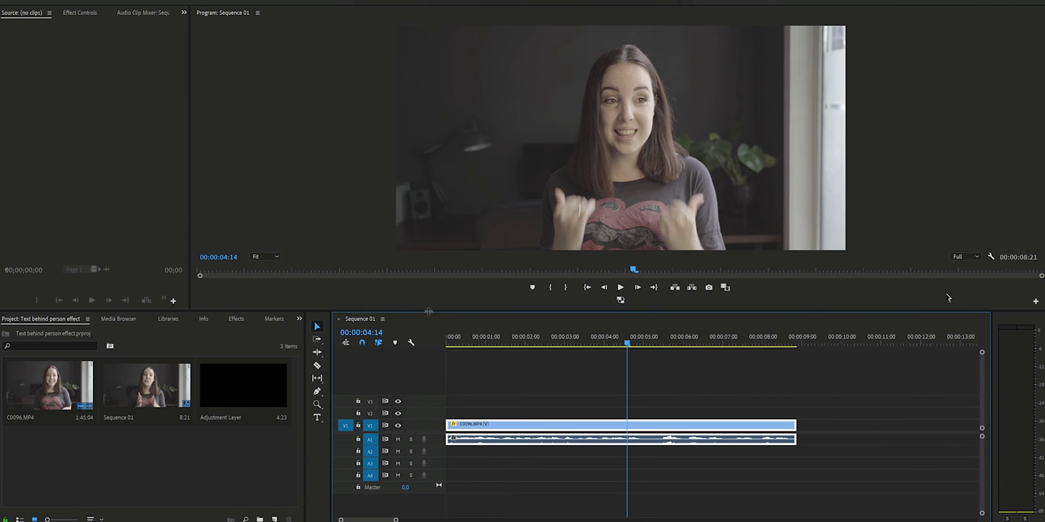
pyautogui.moveTo(428, 312); pyautogui.dragTo(428, 442)
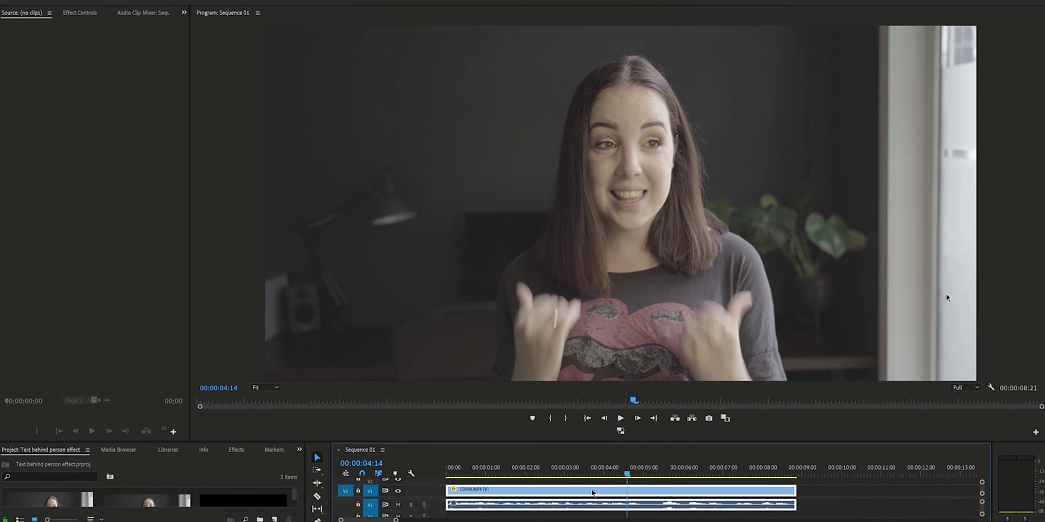
pyautogui.click(637, 485)
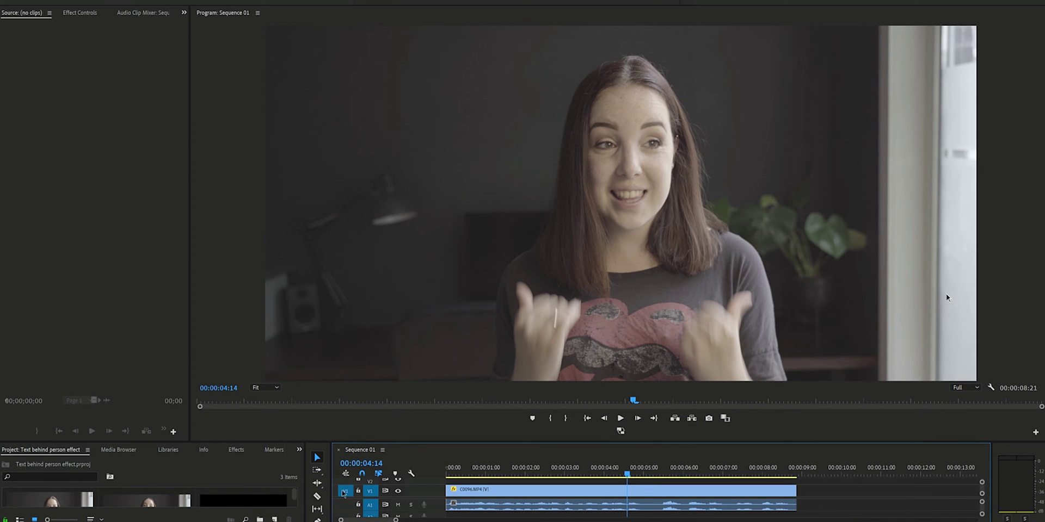
pyautogui.moveTo(345, 442); pyautogui.dragTo(359, 384)
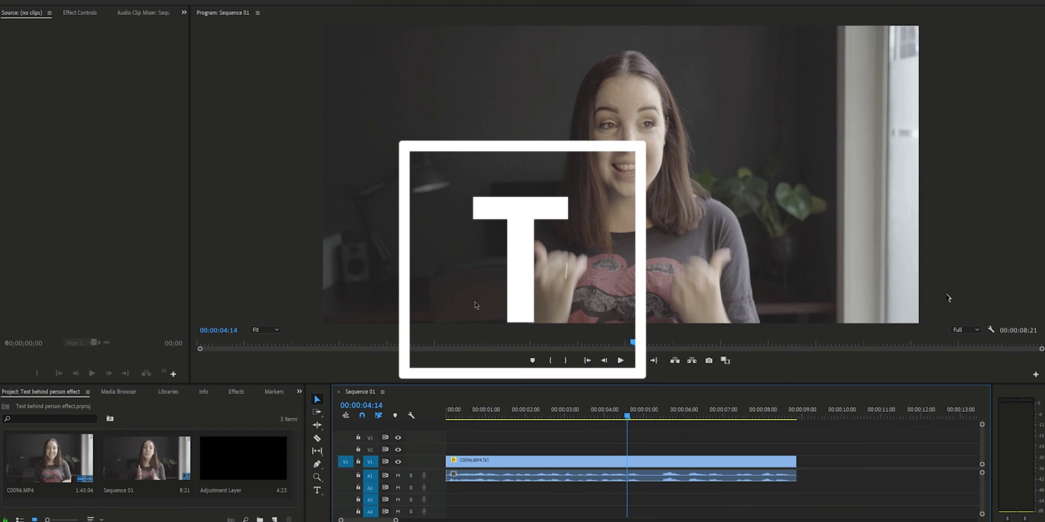
# Add a white 'TEXT' title above the woman's head with the Type Tool
pyautogui.press('t')
pyautogui.click(518, 106)
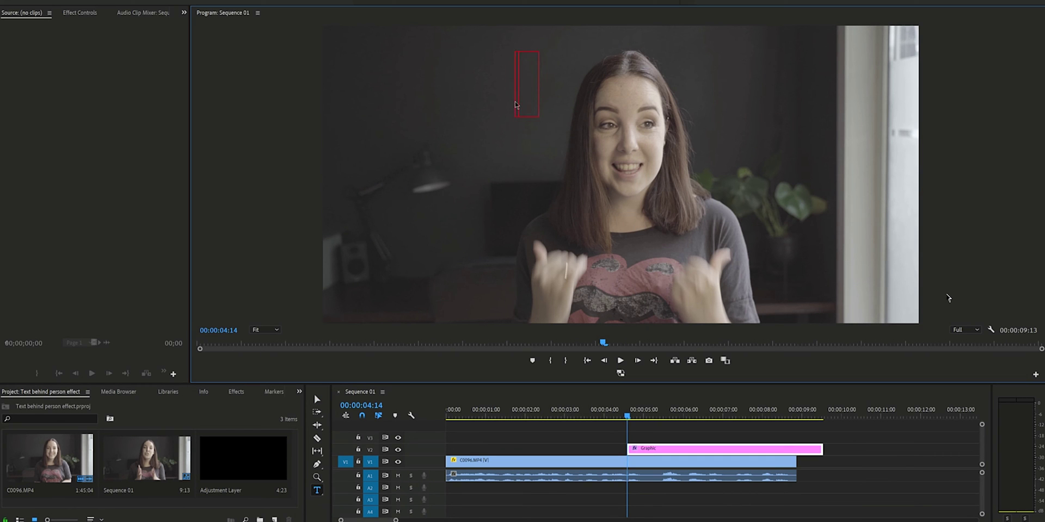
pyautogui.write('te')
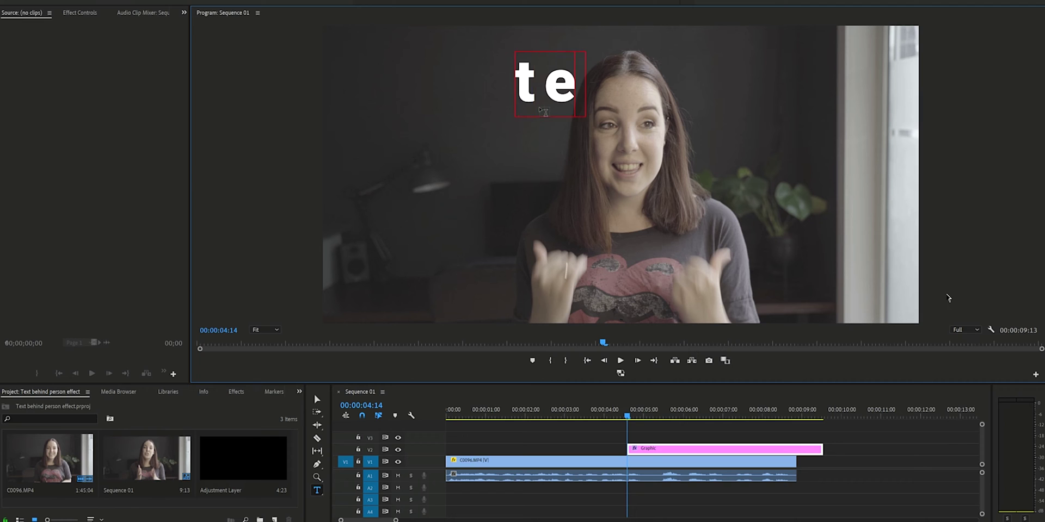
pyautogui.press('BackSpace')
pyautogui.press('BackSpace')
pyautogui.write('TEXT')
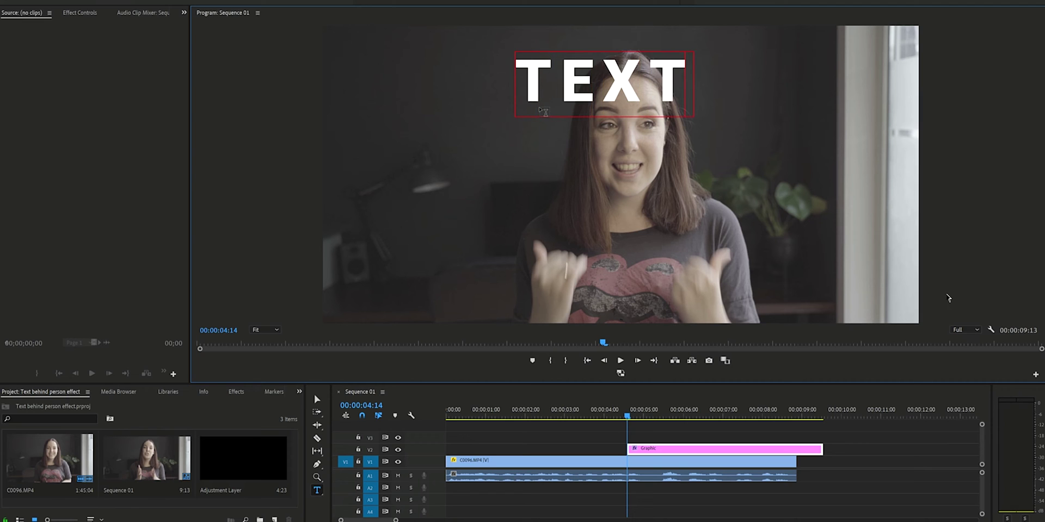
pyautogui.hotkey('ctrl', 'a')
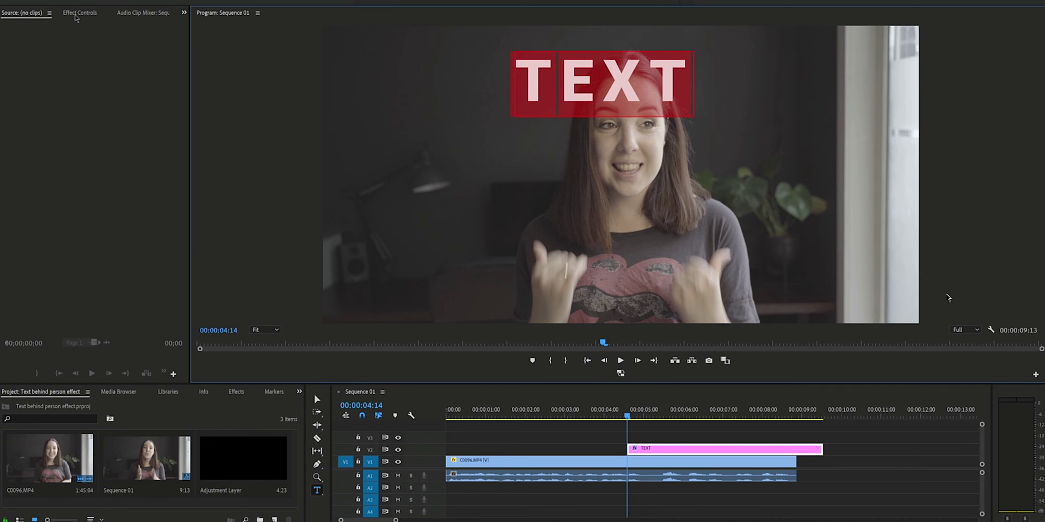
pyautogui.click(75, 17)
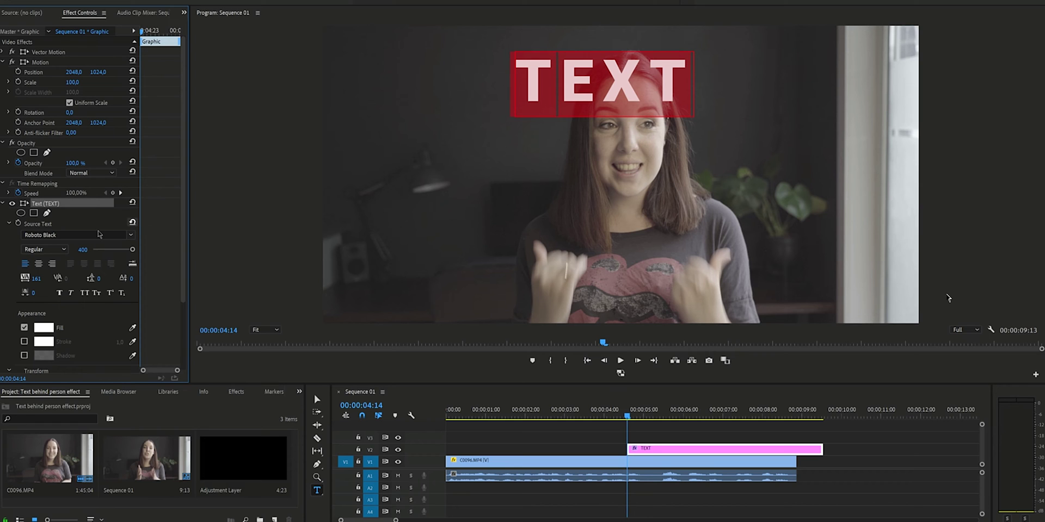
# Keep Roboto Black as the font, adjust the font size, and raise tracking to 205
pyautogui.click(130, 236)
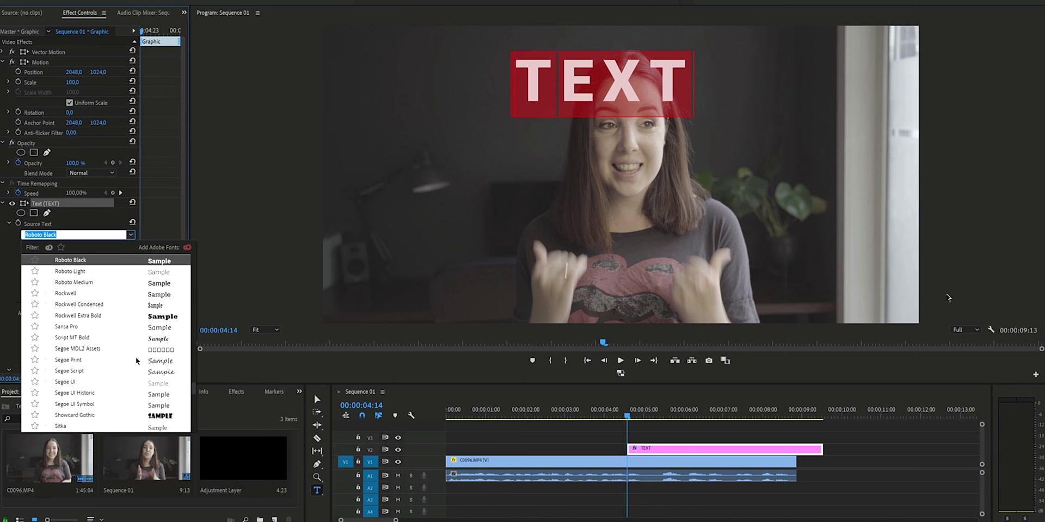
pyautogui.scroll(-15, 103, 368)
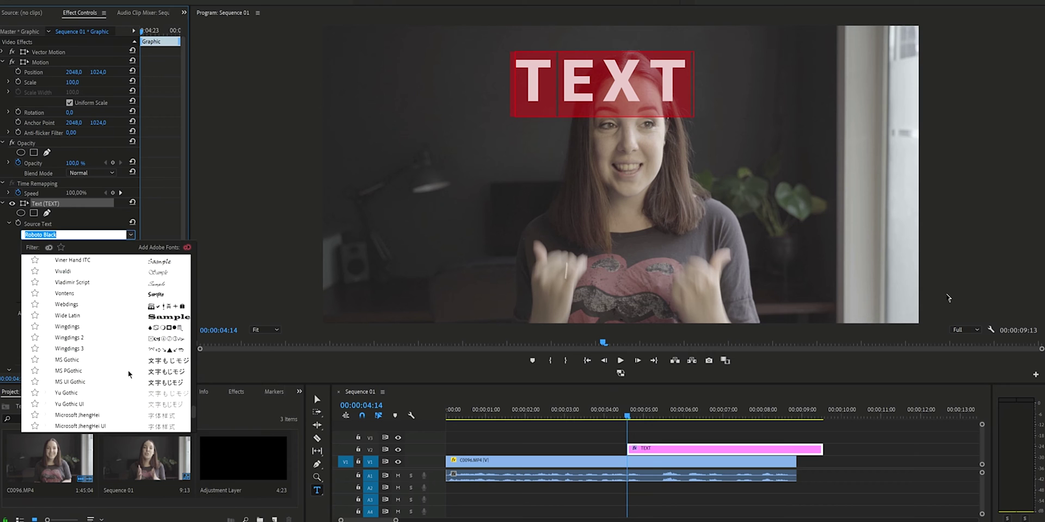
pyautogui.scroll(15, 129, 375)
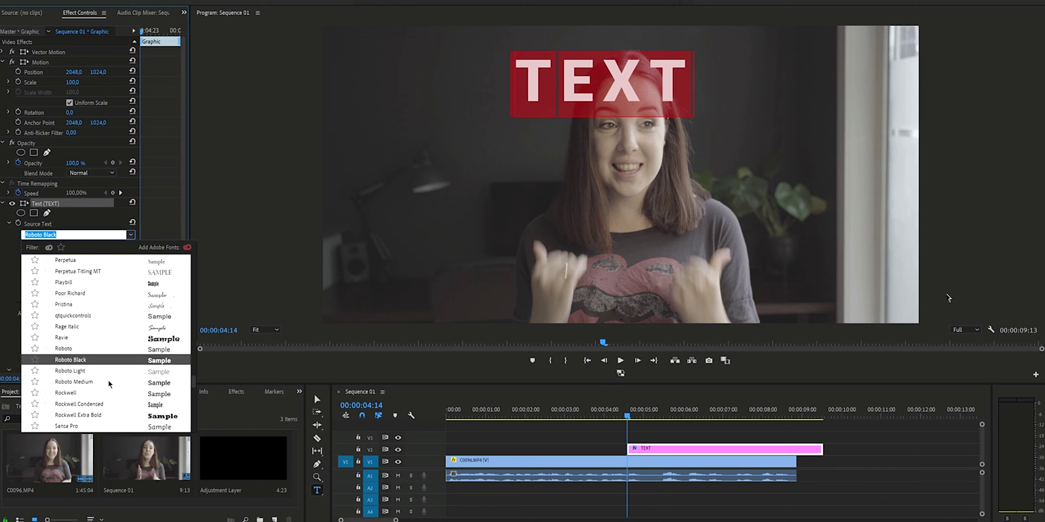
pyautogui.click(84, 394)
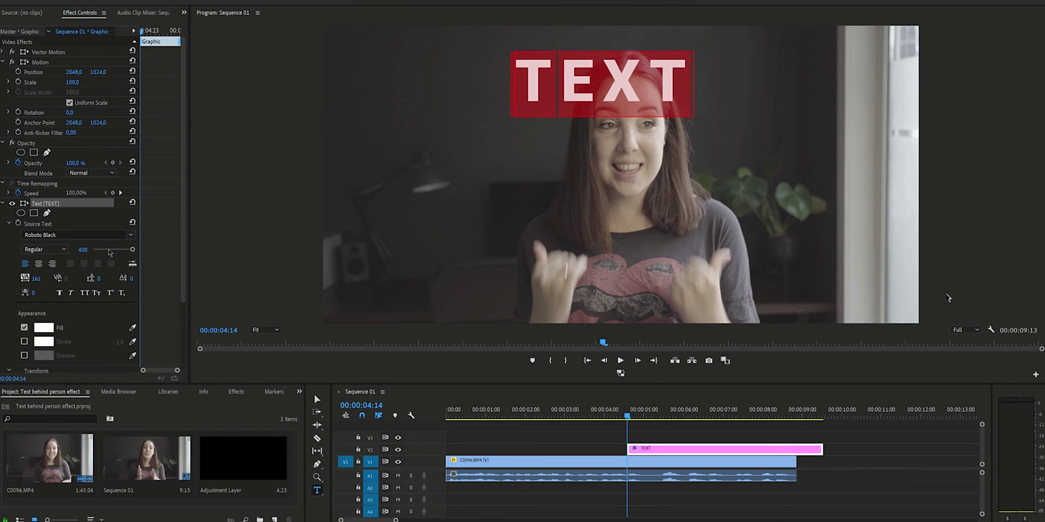
pyautogui.moveTo(110, 250); pyautogui.dragTo(155, 256)
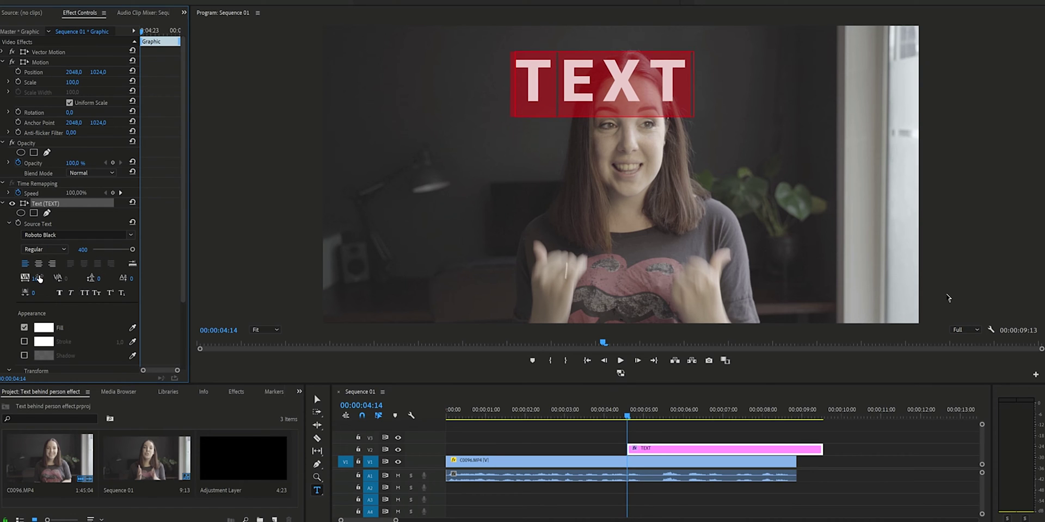
pyautogui.moveTo(36, 278); pyautogui.dragTo(56, 278)
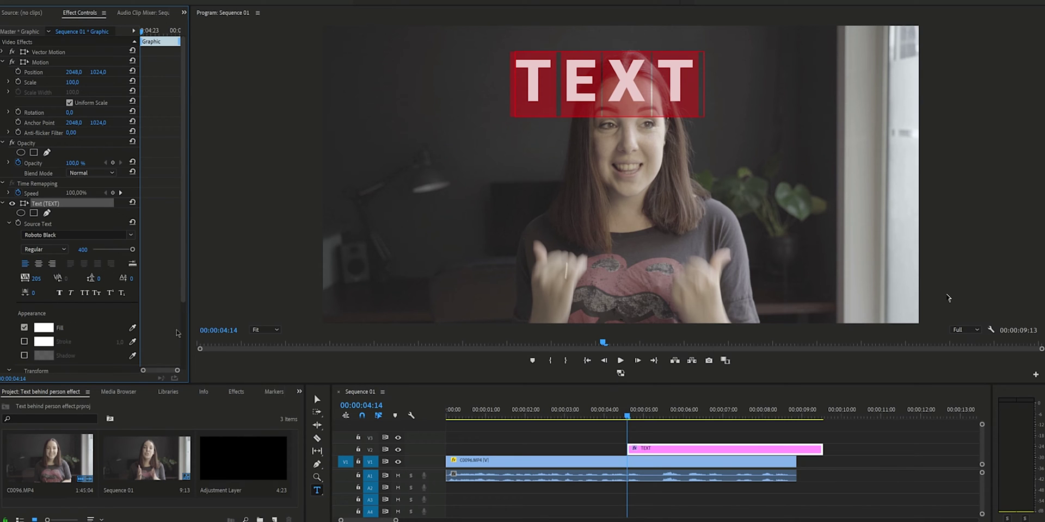
# Reset the title's position, centre-align the text, and move it up in the frame
pyautogui.scroll(-3, 187, 300)
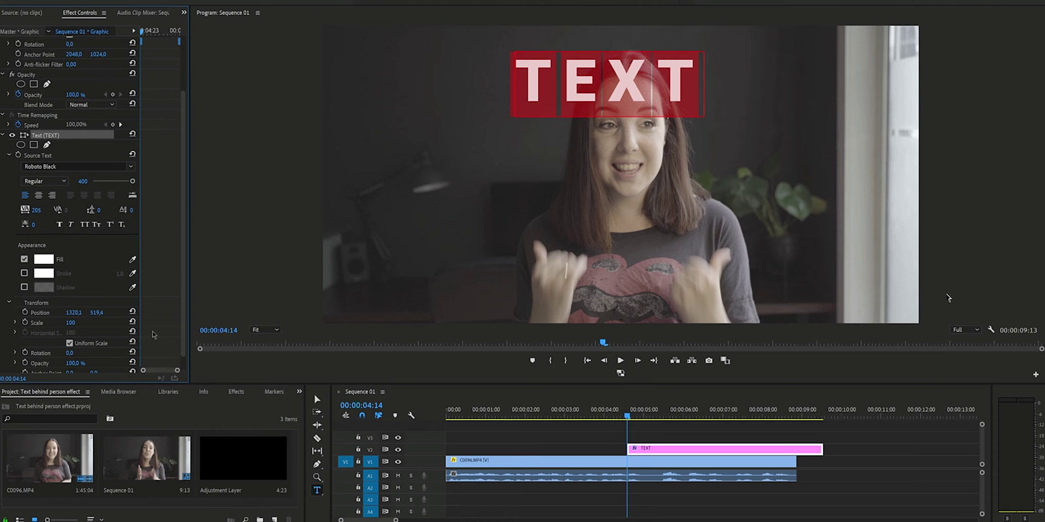
pyautogui.click(133, 311)
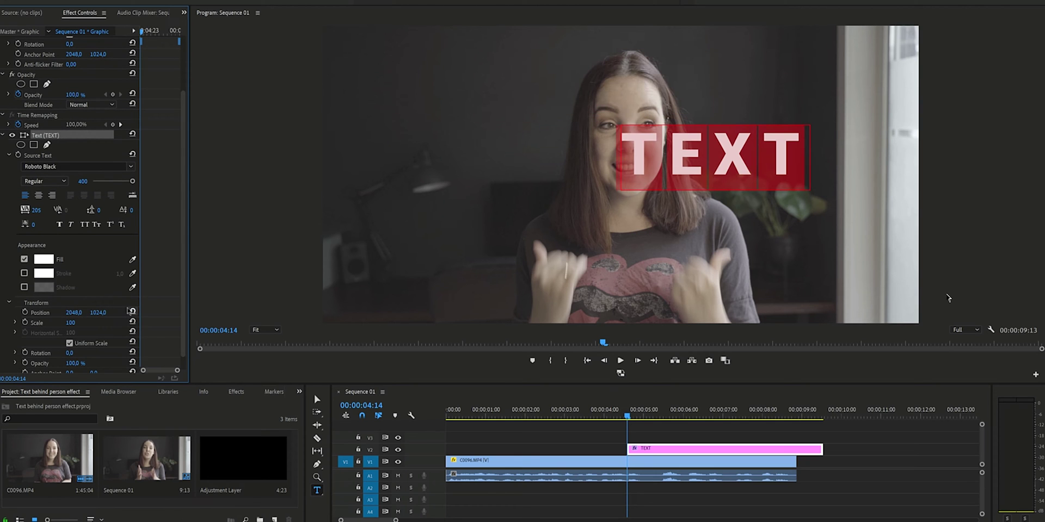
pyautogui.click(39, 194)
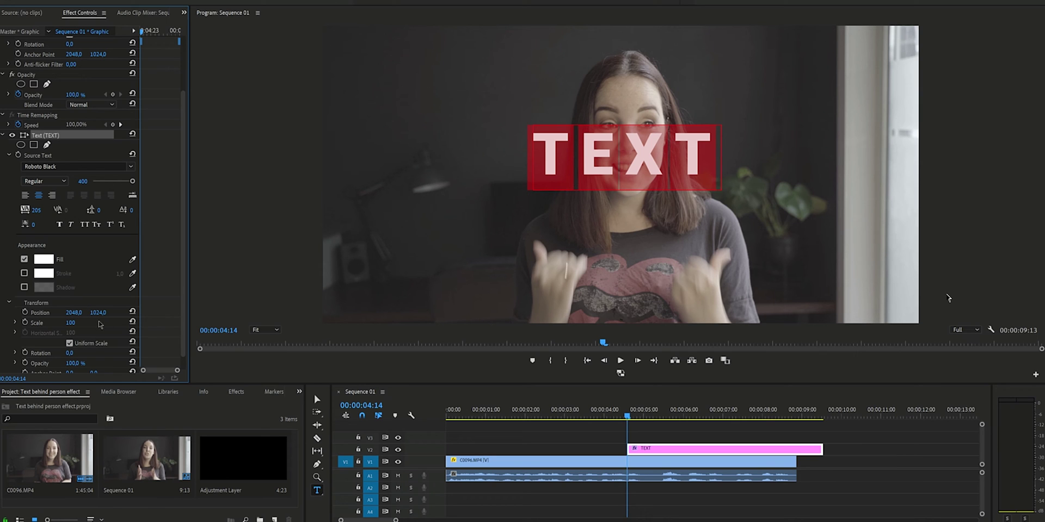
pyautogui.moveTo(100, 313); pyautogui.dragTo(44, 313)
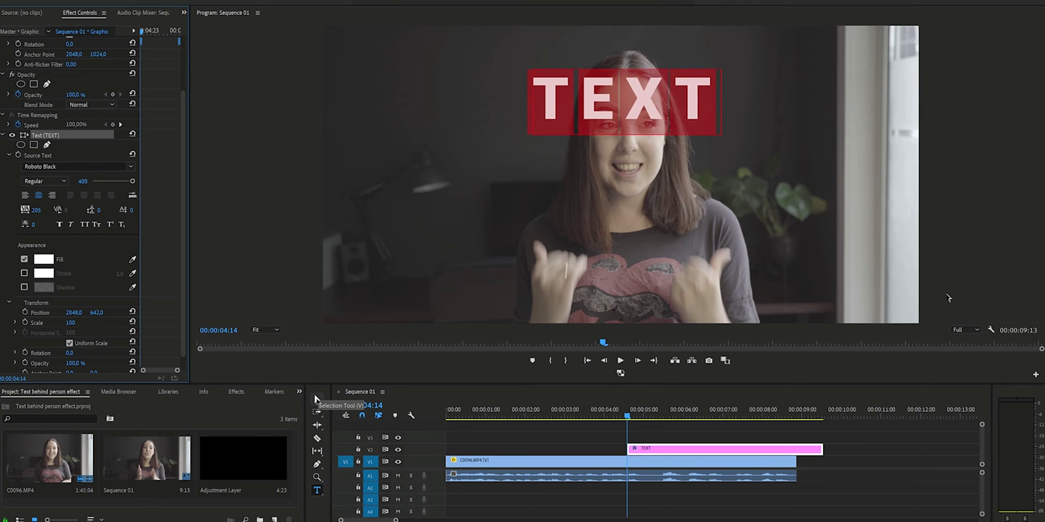
# Scale the TEXT title to 218 and centre it horizontally across the top of the frame
pyautogui.click(315, 400)
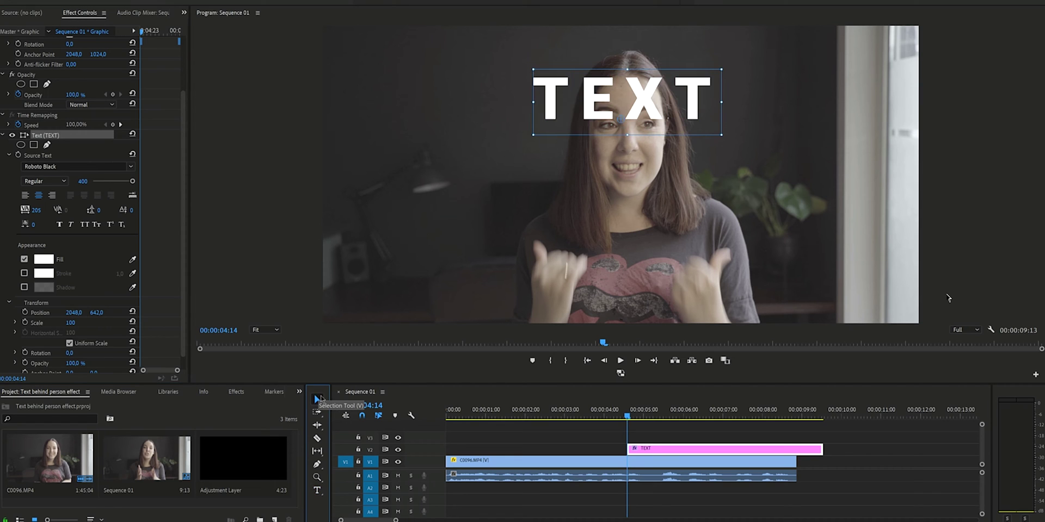
pyautogui.moveTo(713, 137); pyautogui.dragTo(805, 185)
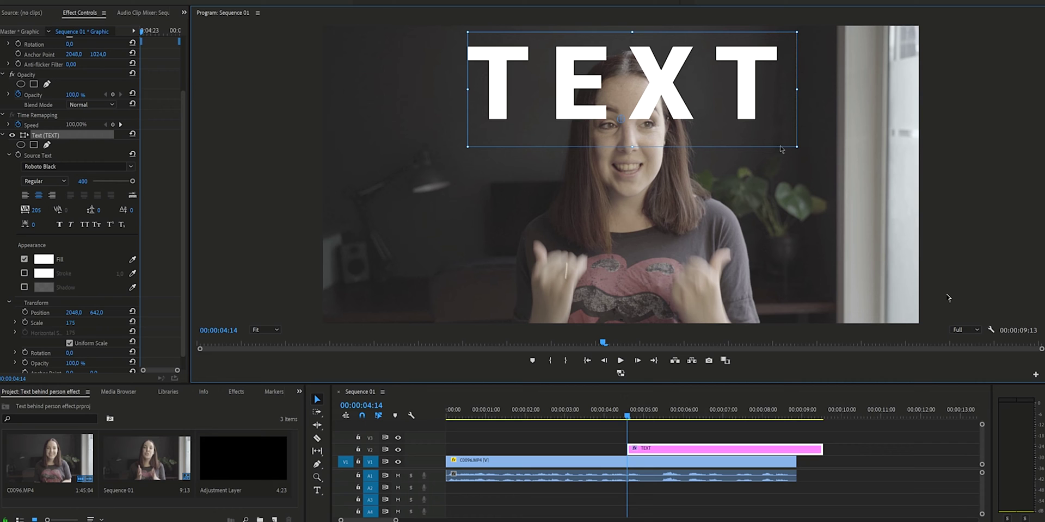
pyautogui.moveTo(792, 144); pyautogui.dragTo(817, 155)
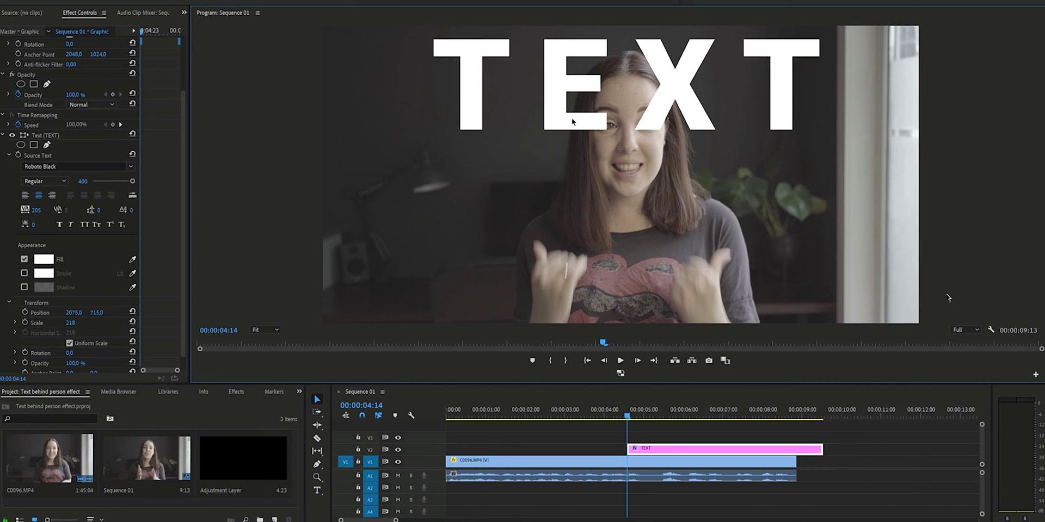
pyautogui.click(566, 129)
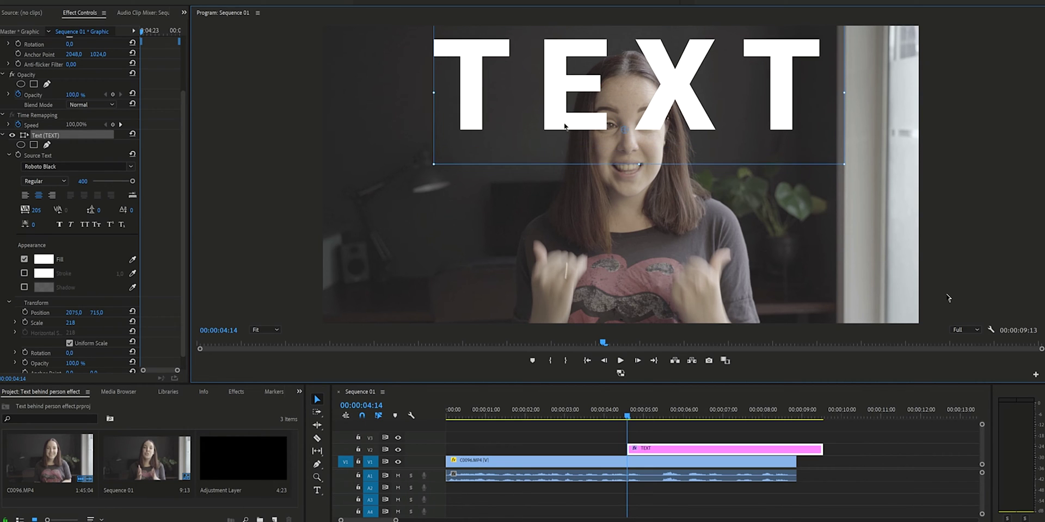
pyautogui.moveTo(565, 126); pyautogui.dragTo(560, 127)
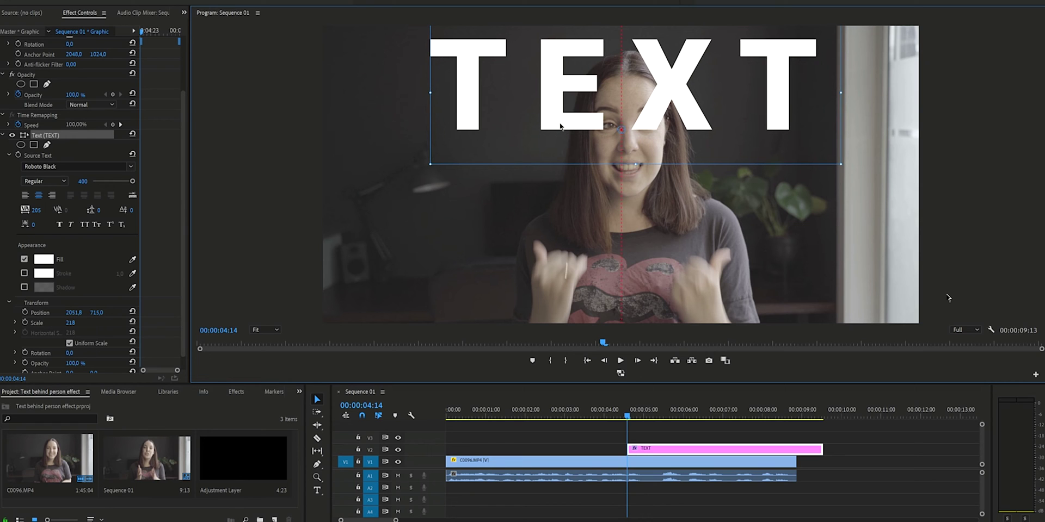
pyautogui.click(595, 215)
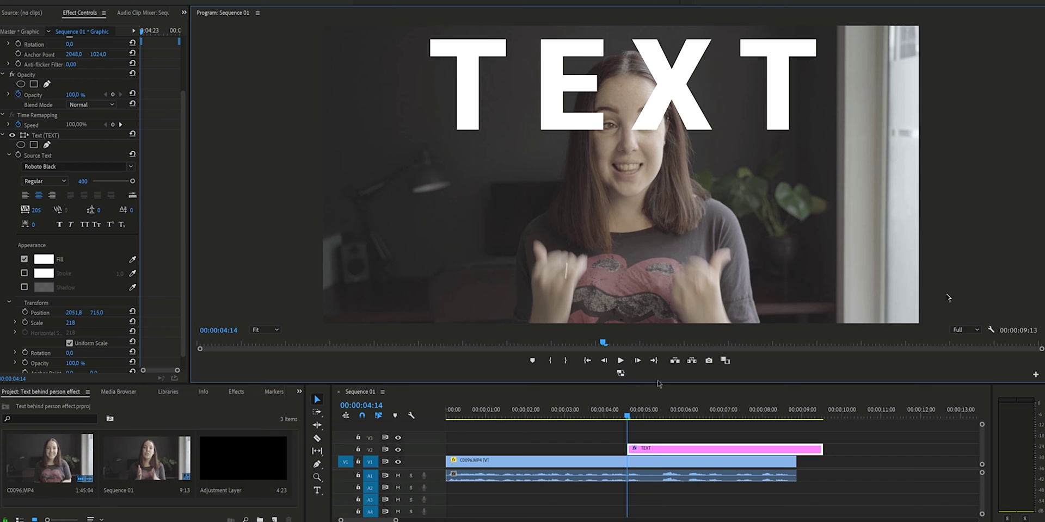
pyautogui.click(649, 454)
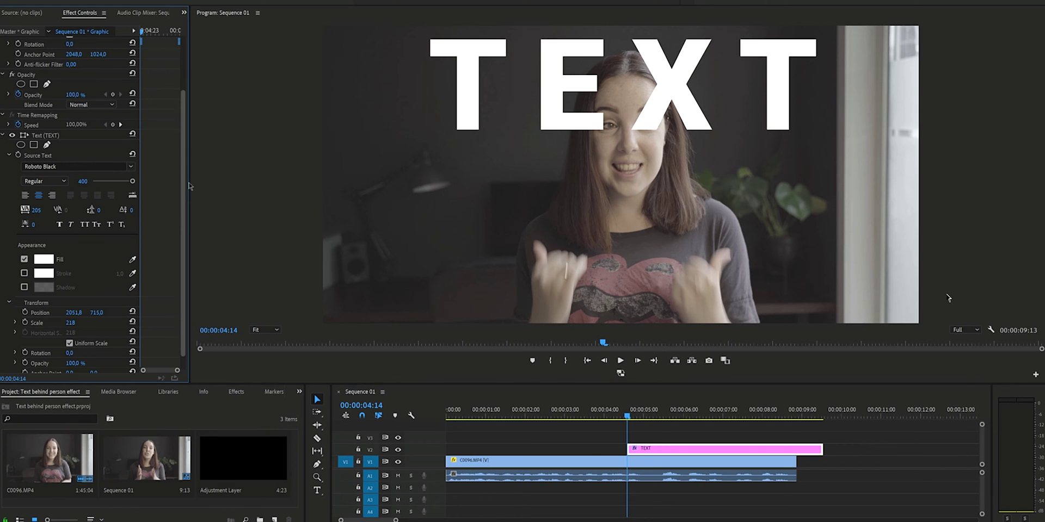
pyautogui.moveTo(181, 215); pyautogui.dragTo(185, 134)
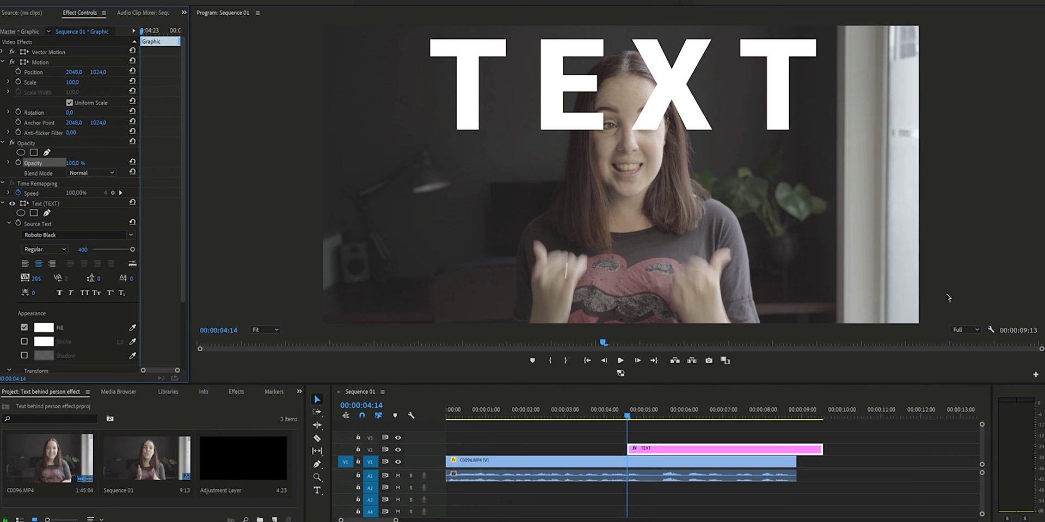
# Lower the TEXT title's opacity from 40% down to 1%
pyautogui.moveTo(74, 163); pyautogui.dragTo(24, 163)
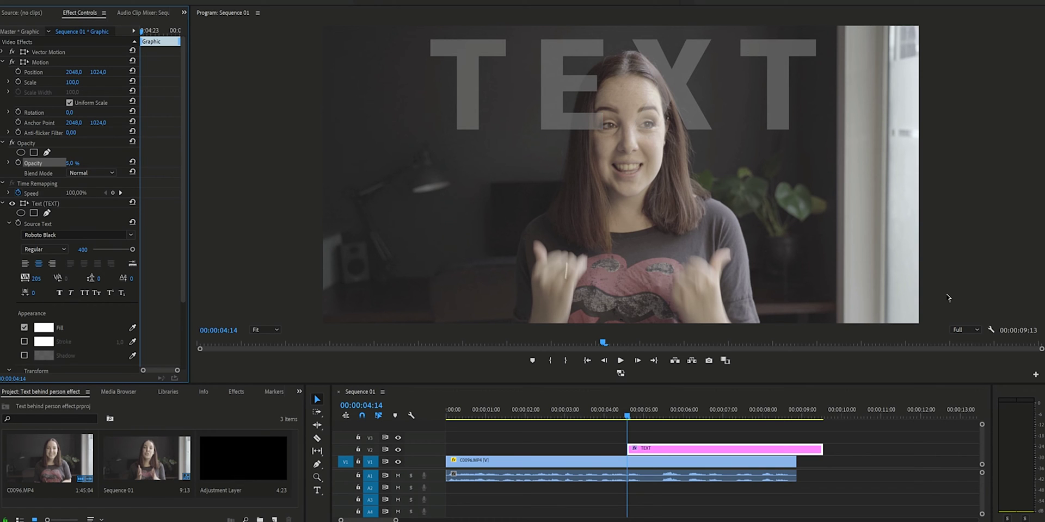
pyautogui.moveTo(24, 163); pyautogui.dragTo(19, 162)
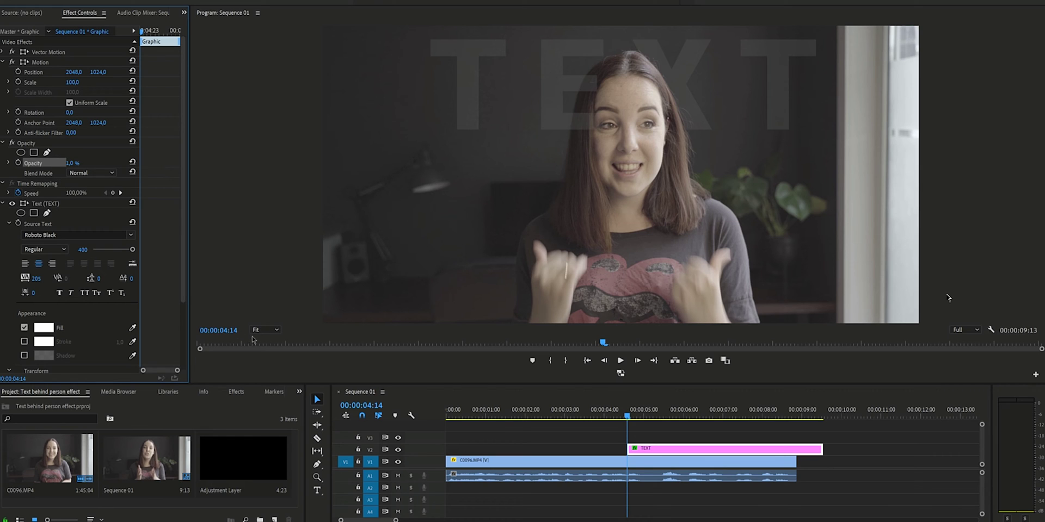
pyautogui.click(265, 330)
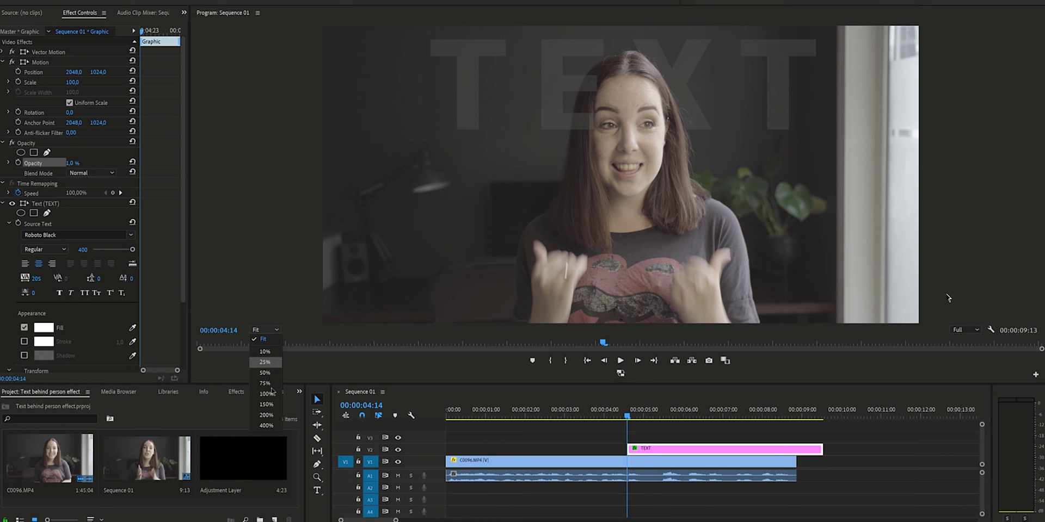
# At 150% zoom, start a pen opacity mask with points down the head's left side
pyautogui.click(266, 404)
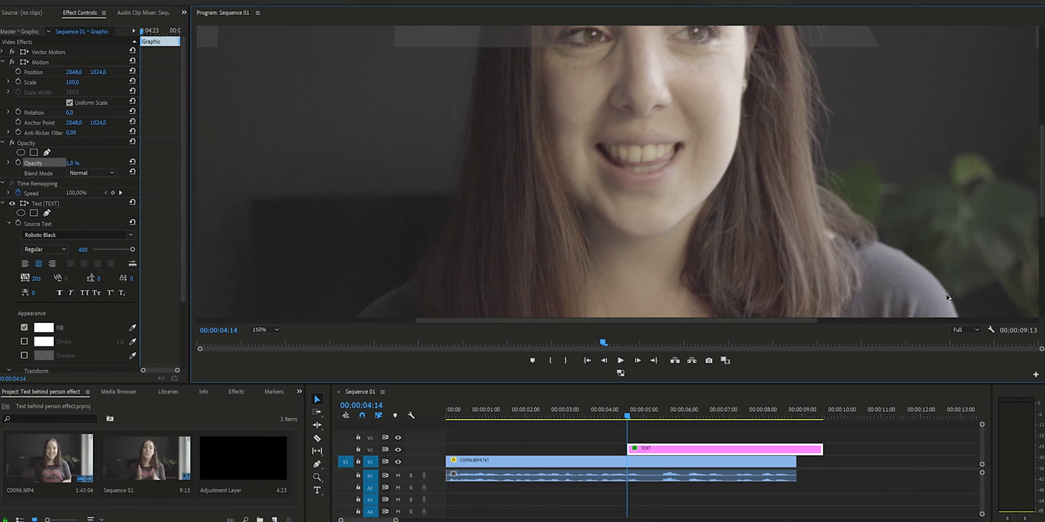
pyautogui.moveTo(1042, 181); pyautogui.dragTo(1035, 105)
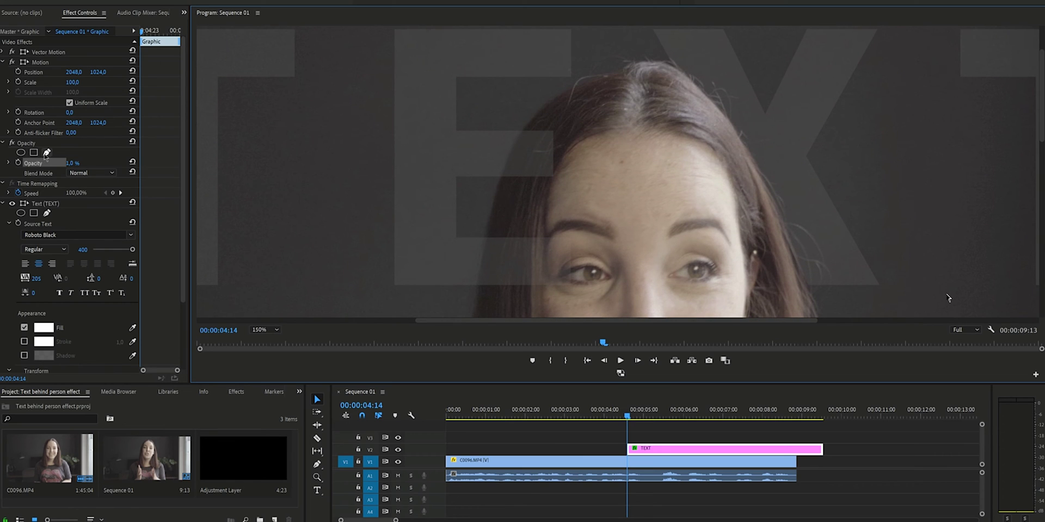
pyautogui.click(47, 153)
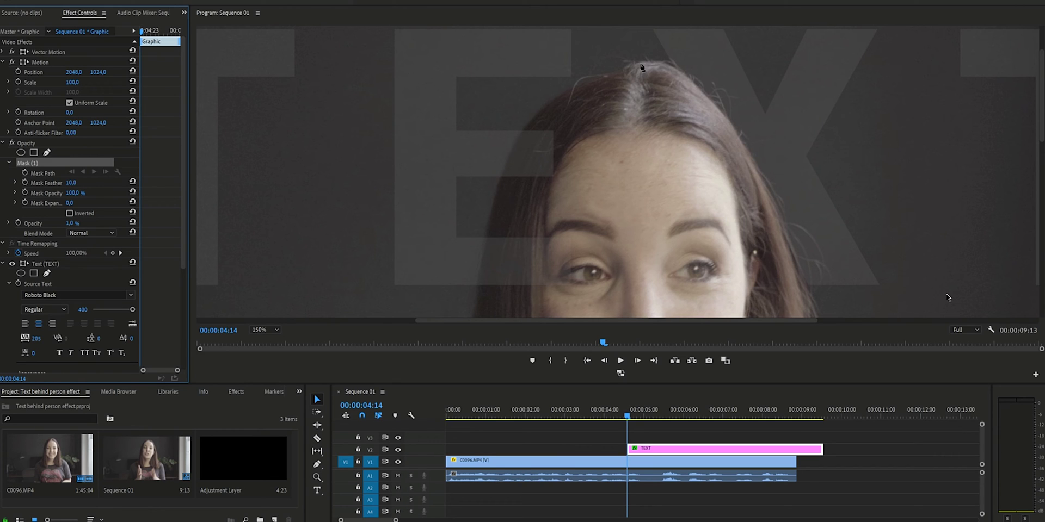
pyautogui.click(640, 63)
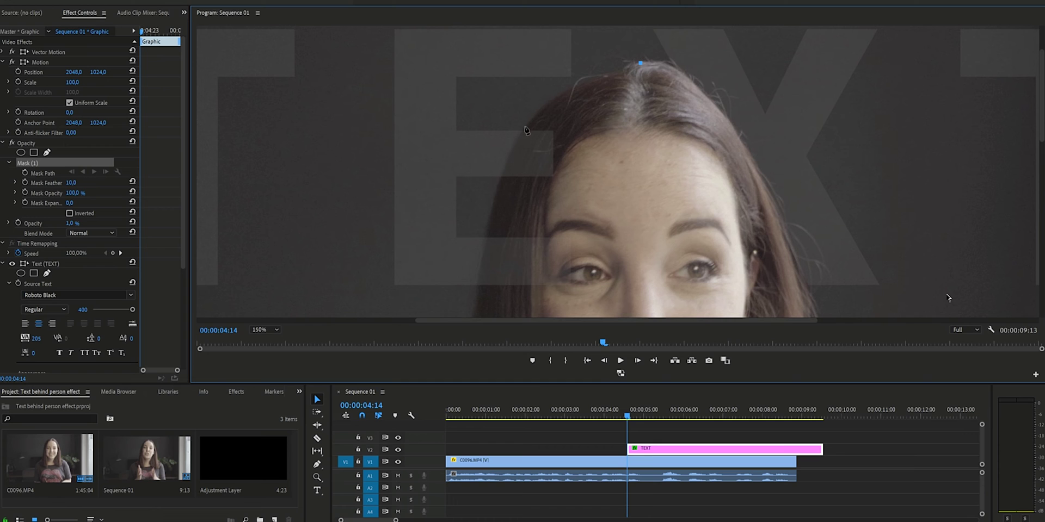
pyautogui.click(524, 129)
pyautogui.click(474, 298)
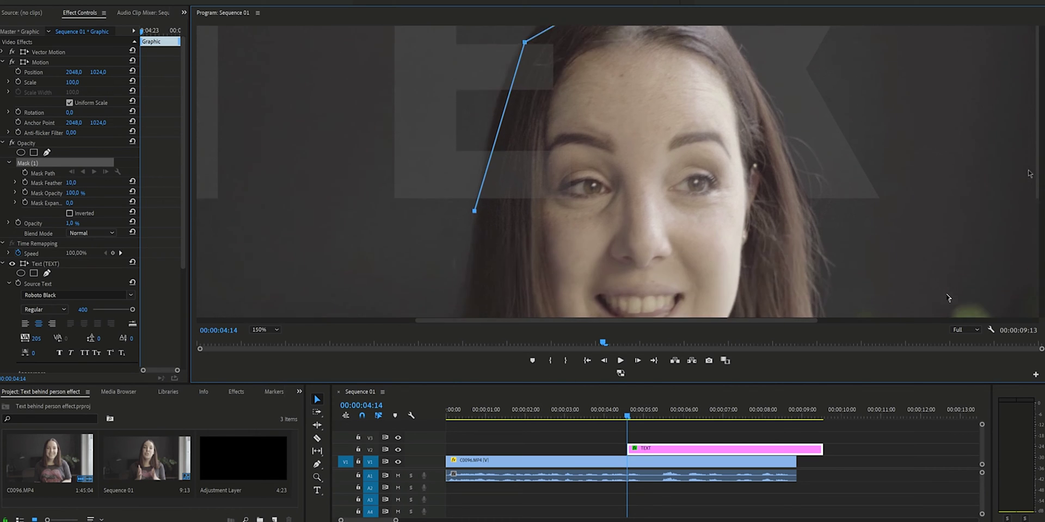
pyautogui.scroll(-5, 1039, 138)
pyautogui.click(444, 191)
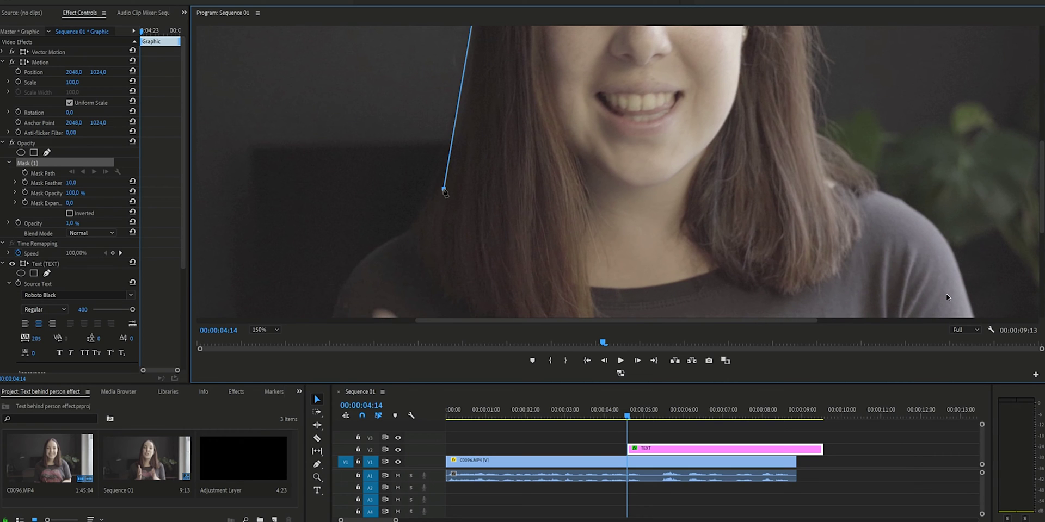
pyautogui.click(903, 186)
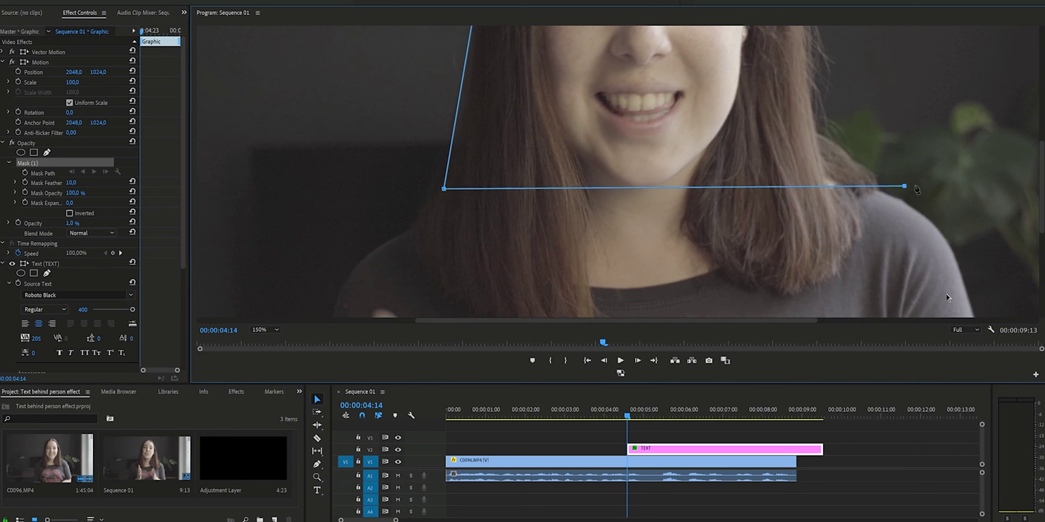
# Continue the mask points up the right hair and close the path at the top
pyautogui.scroll(3, 1042, 182)
pyautogui.scroll(-2, 1042, 182)
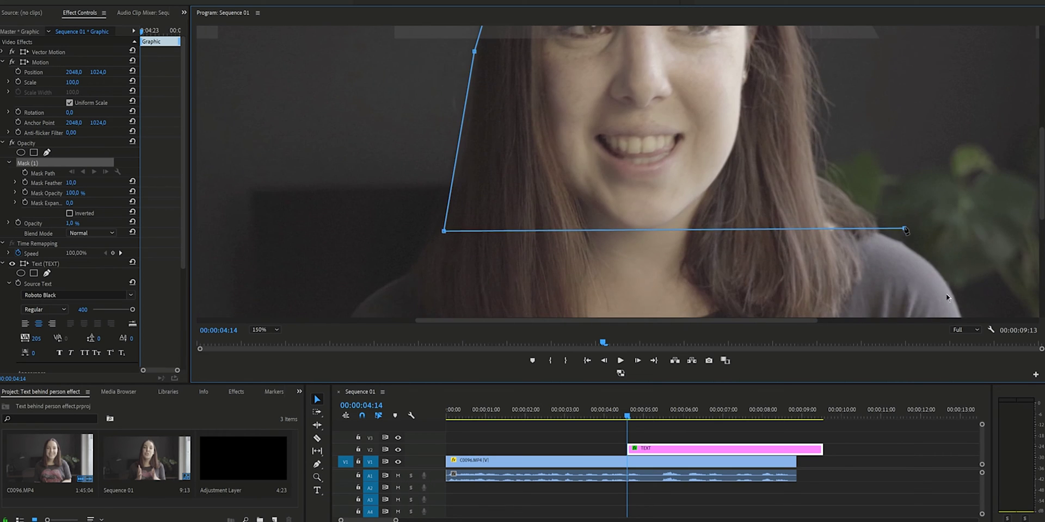
pyautogui.moveTo(905, 229); pyautogui.dragTo(828, 233)
pyautogui.click(810, 59)
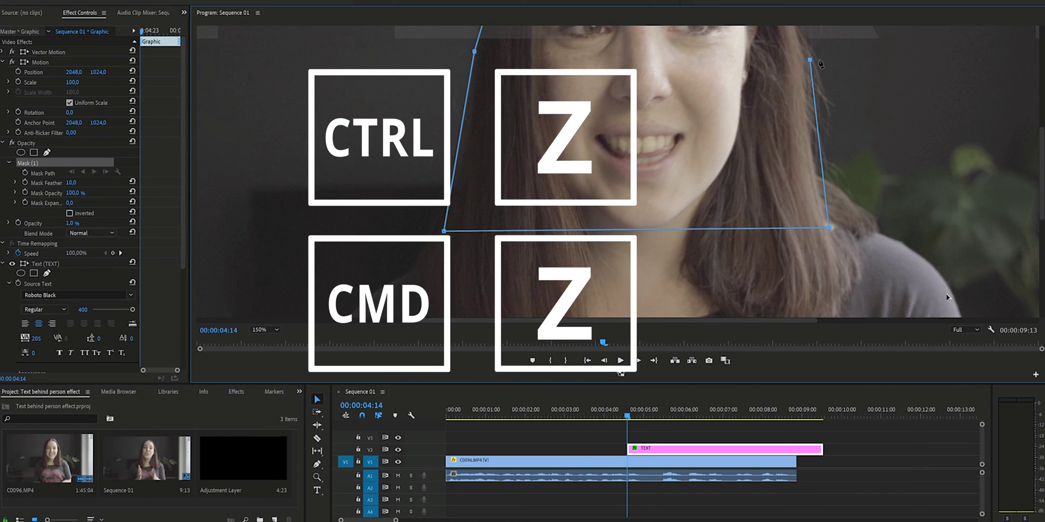
pyautogui.scroll(4, 1042, 163)
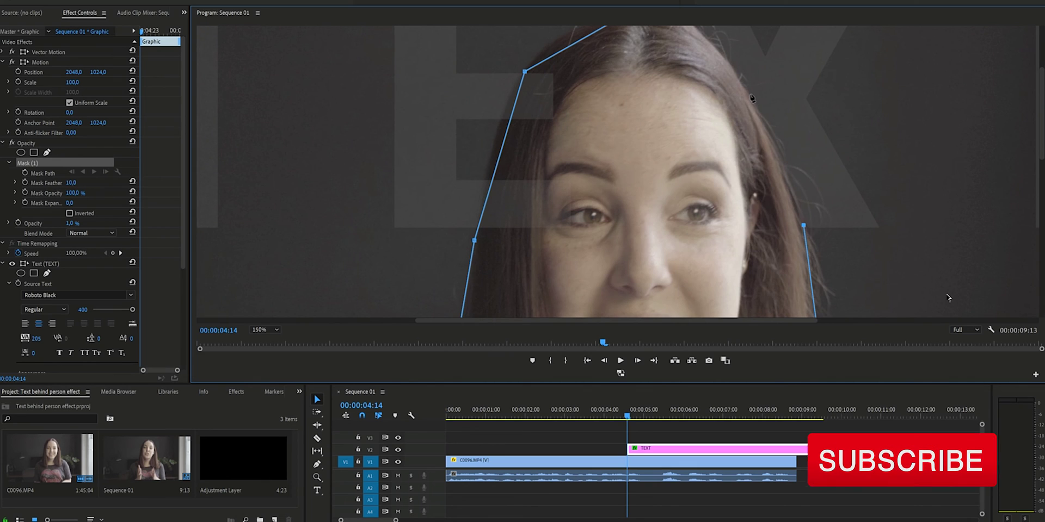
pyautogui.click(751, 95)
pyautogui.scroll(2, 751, 96)
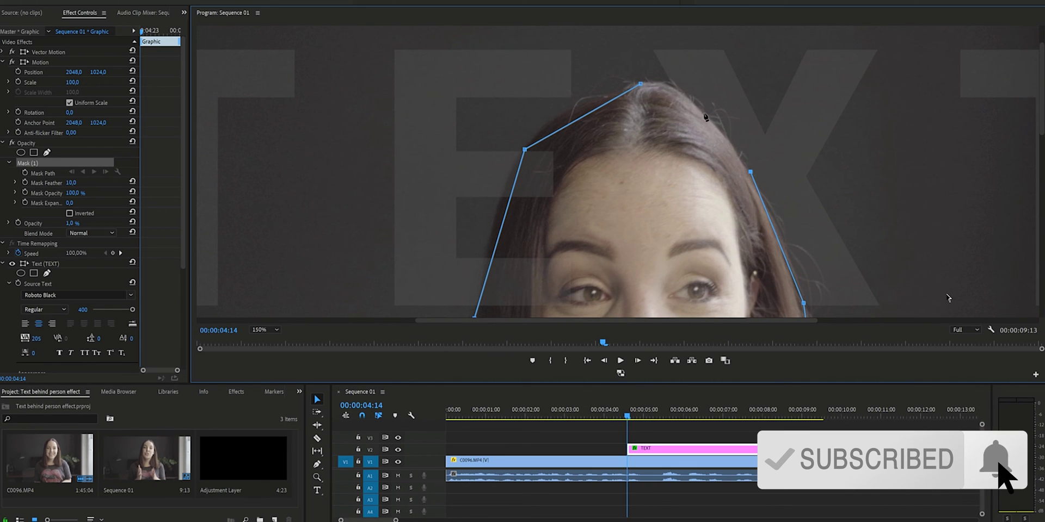
pyautogui.click(640, 84)
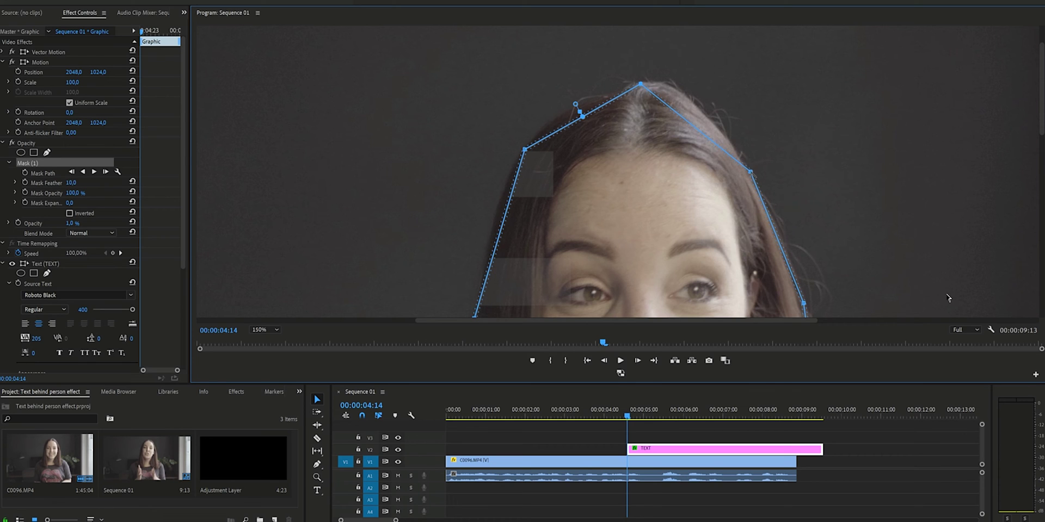
# Bend the mask's Bezier handles so its curves follow the hair edges
pyautogui.moveTo(751, 171); pyautogui.dragTo(723, 123)
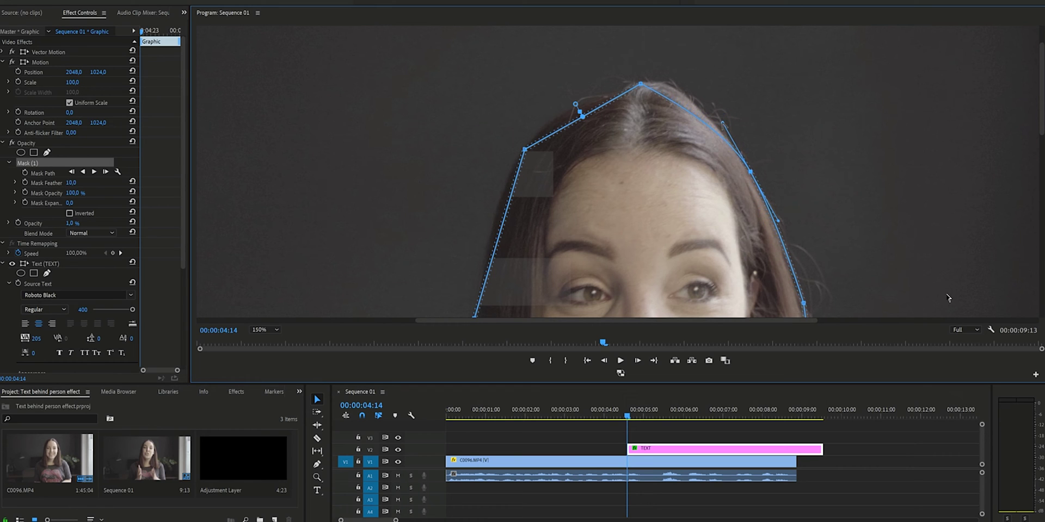
pyautogui.moveTo(750, 174); pyautogui.dragTo(739, 158)
pyautogui.press('alt')
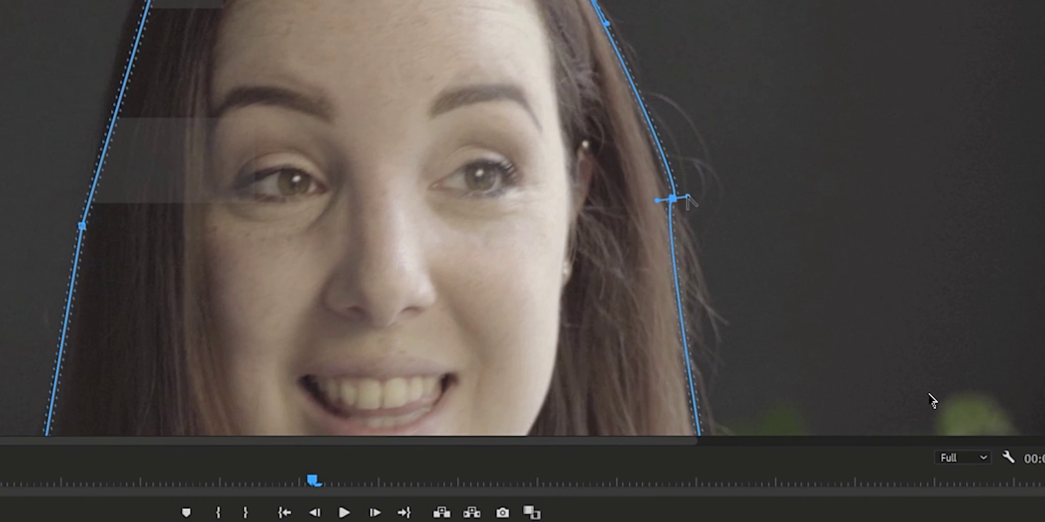
pyautogui.moveTo(687, 198); pyautogui.dragTo(663, 123)
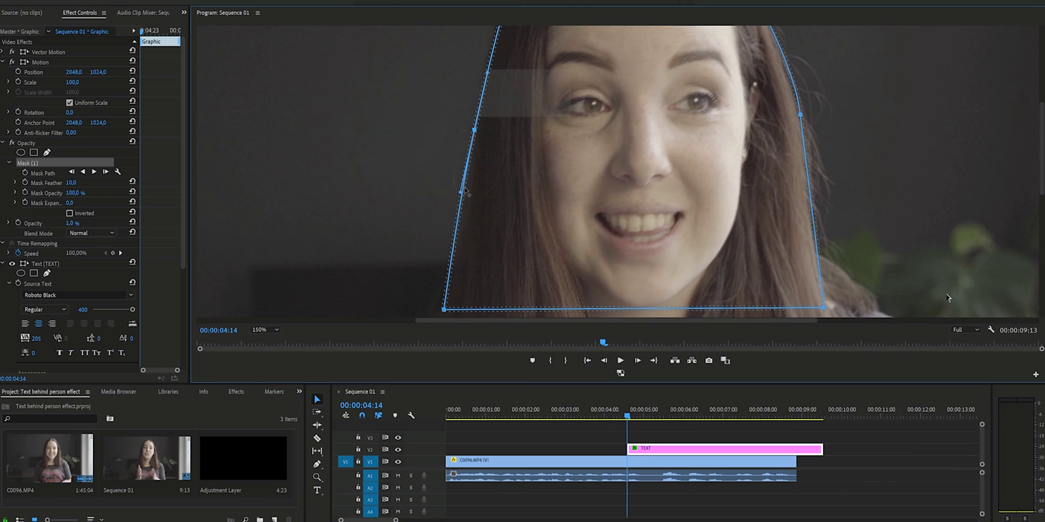
pyautogui.moveTo(464, 191); pyautogui.dragTo(465, 179)
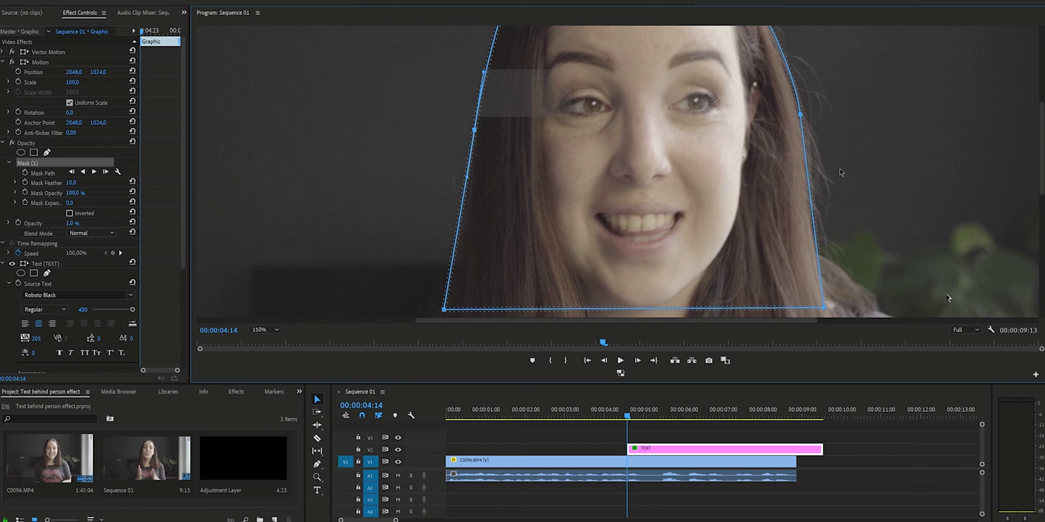
# Set the TEXT title's opacity back to 100%
pyautogui.click(72, 223)
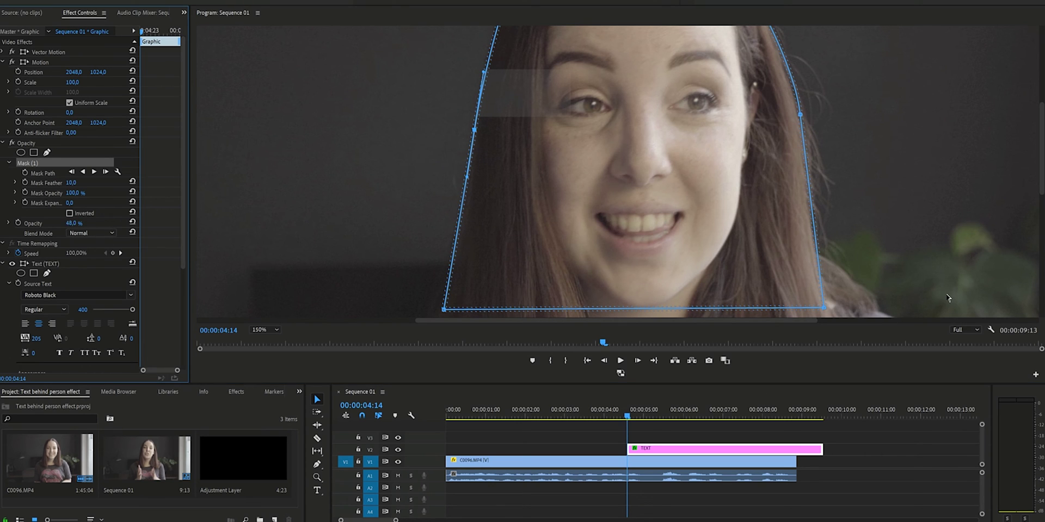
pyautogui.write('100')
pyautogui.press('Return')
pyautogui.press('Down')
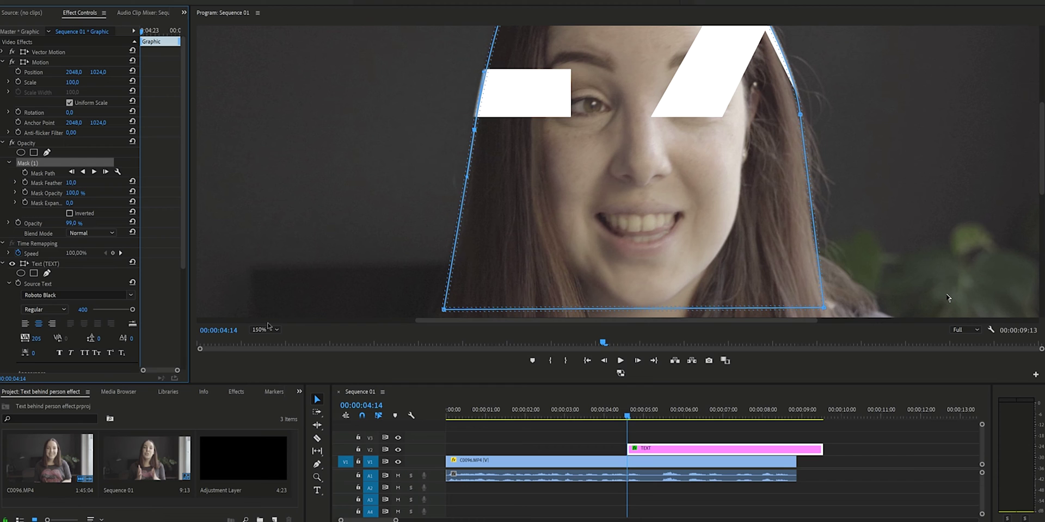
# Invert the mask and preview the title behind her head at Fit, then 150% zoom
pyautogui.click(262, 330)
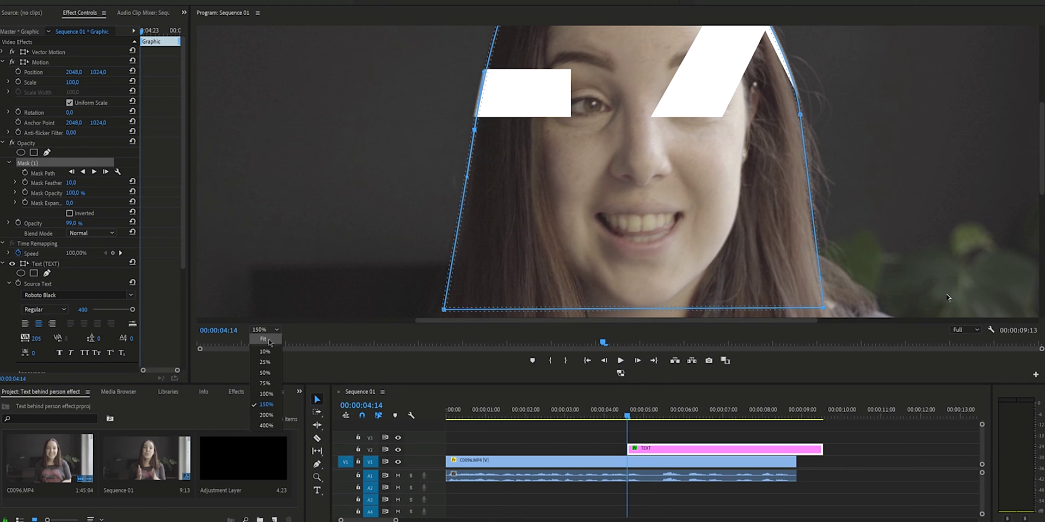
pyautogui.click(263, 338)
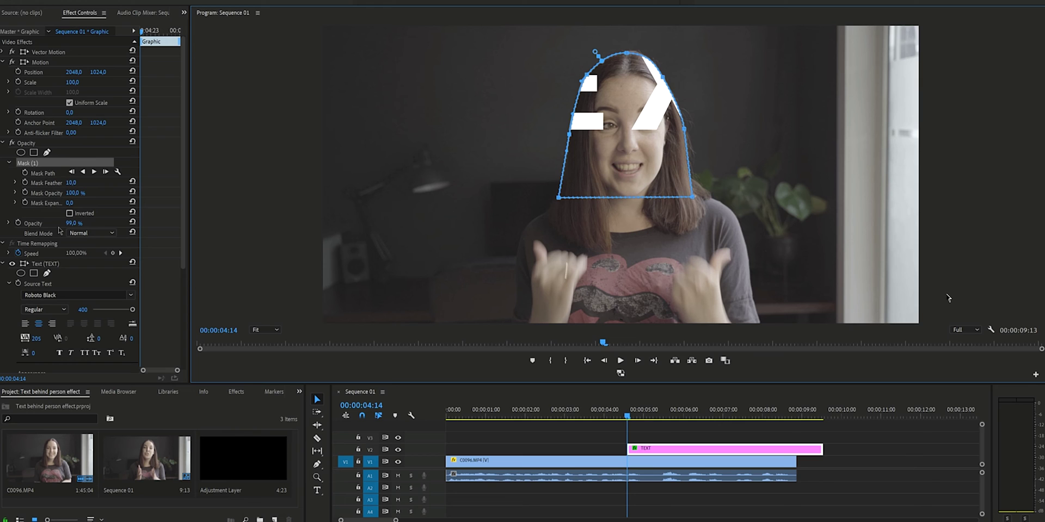
pyautogui.click(70, 213)
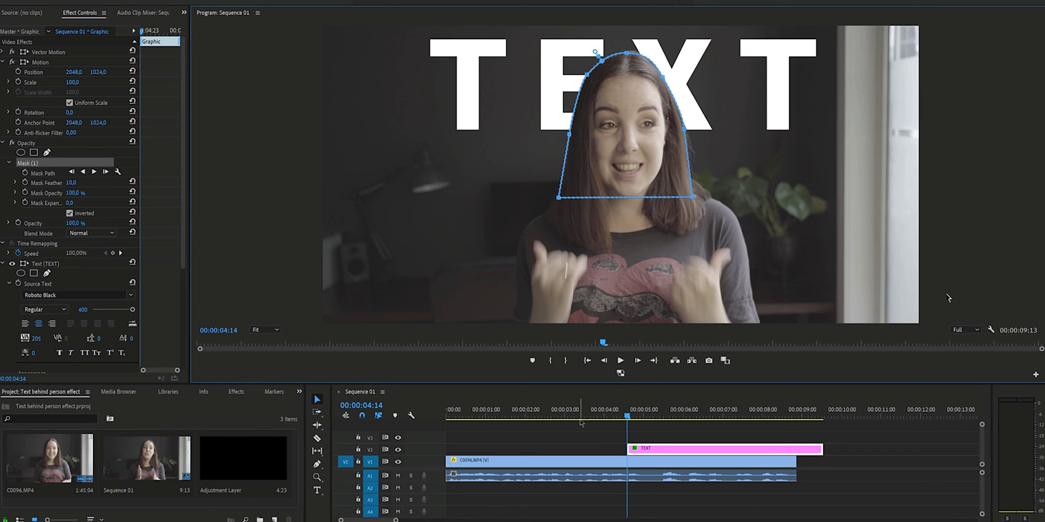
pyautogui.click(613, 445)
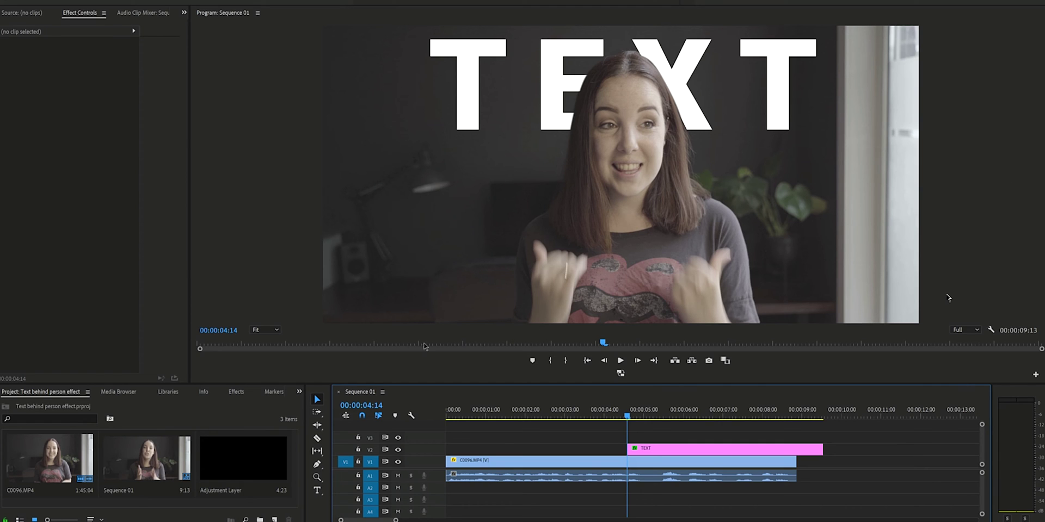
pyautogui.click(254, 332)
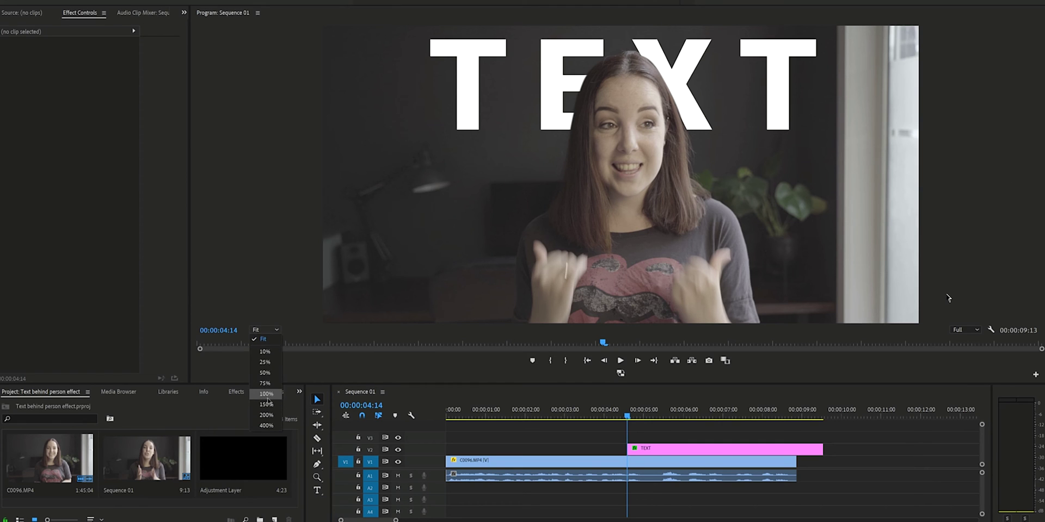
pyautogui.click(267, 405)
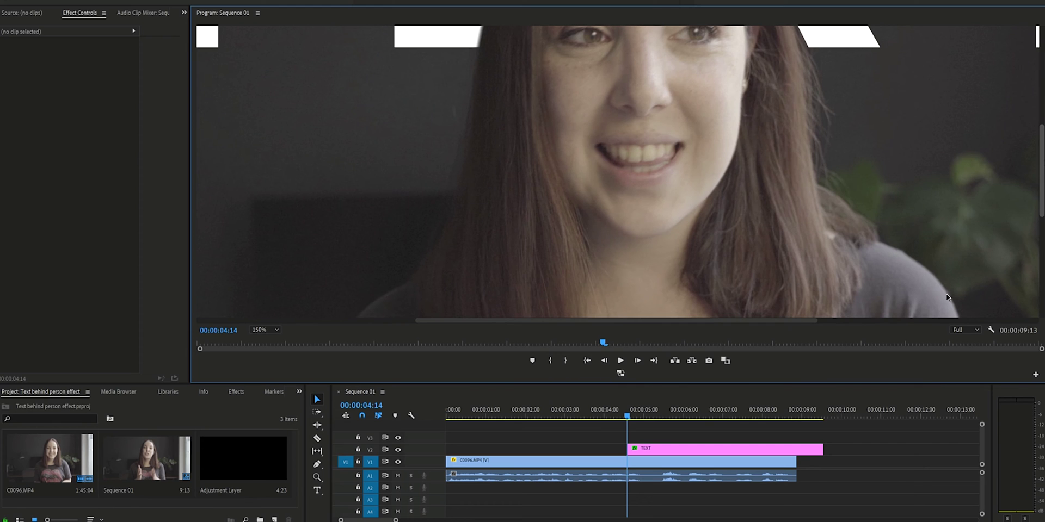
pyautogui.moveTo(1039, 166); pyautogui.dragTo(1038, 114)
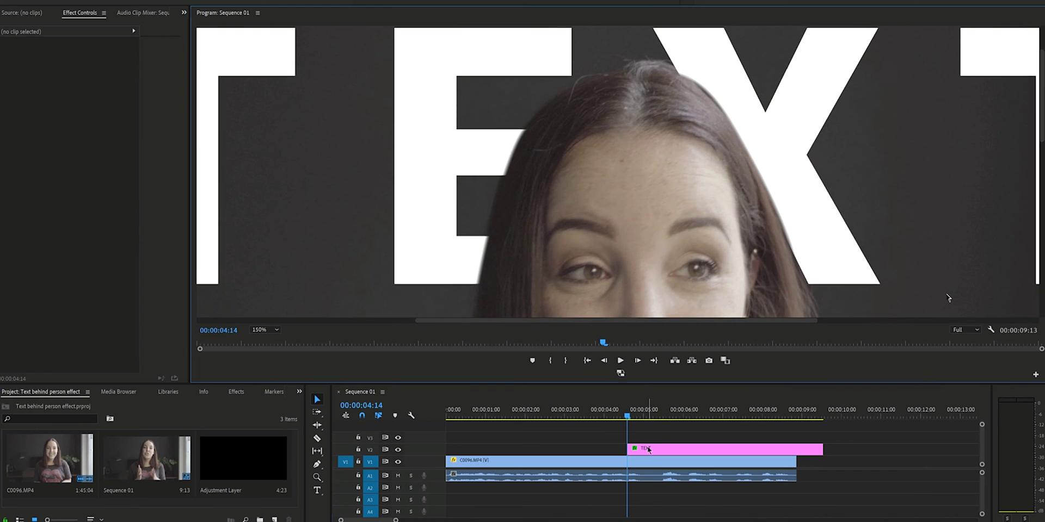
# Set the TEXT mask's feather to 6 to soften its edge
pyautogui.click(649, 449)
pyautogui.moveTo(70, 183); pyautogui.dragTo(53, 183)
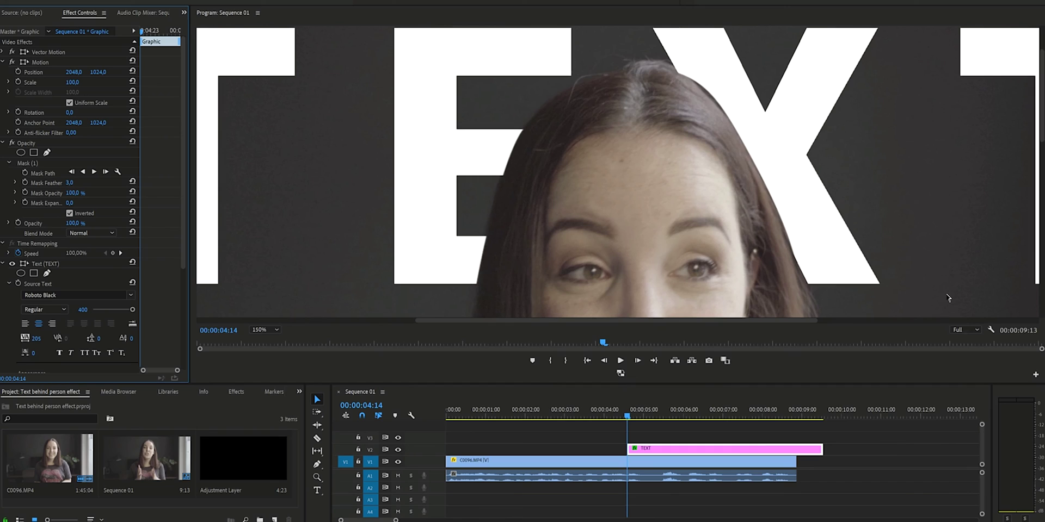
pyautogui.moveTo(73, 183); pyautogui.dragTo(948, 298)
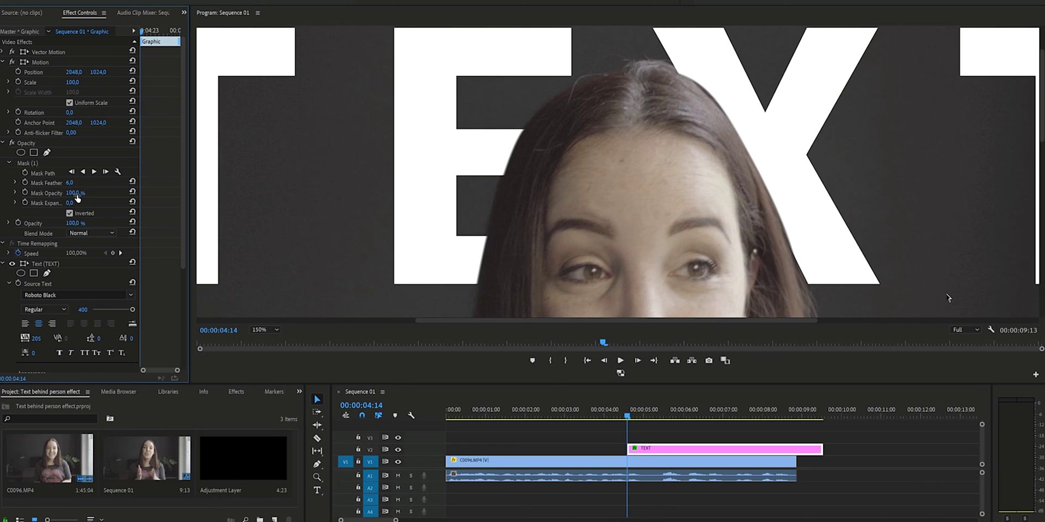
# Set the mask expansion to 4
pyautogui.moveTo(76, 199)
pyautogui.mouseDown()
pyautogui.moveTo(106, 199)
pyautogui.moveTo(81, 199)
pyautogui.mouseUp()
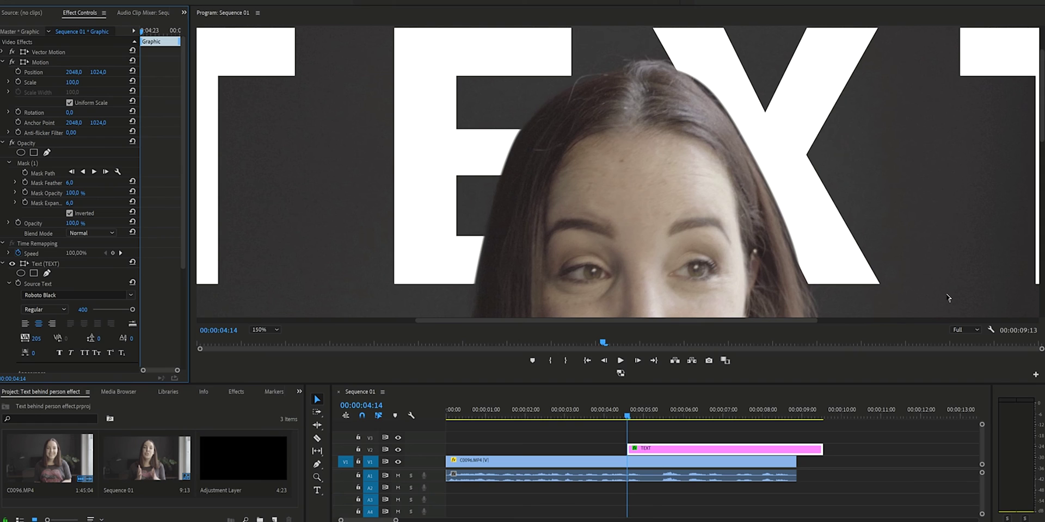
pyautogui.click(71, 203)
pyautogui.press('Return')
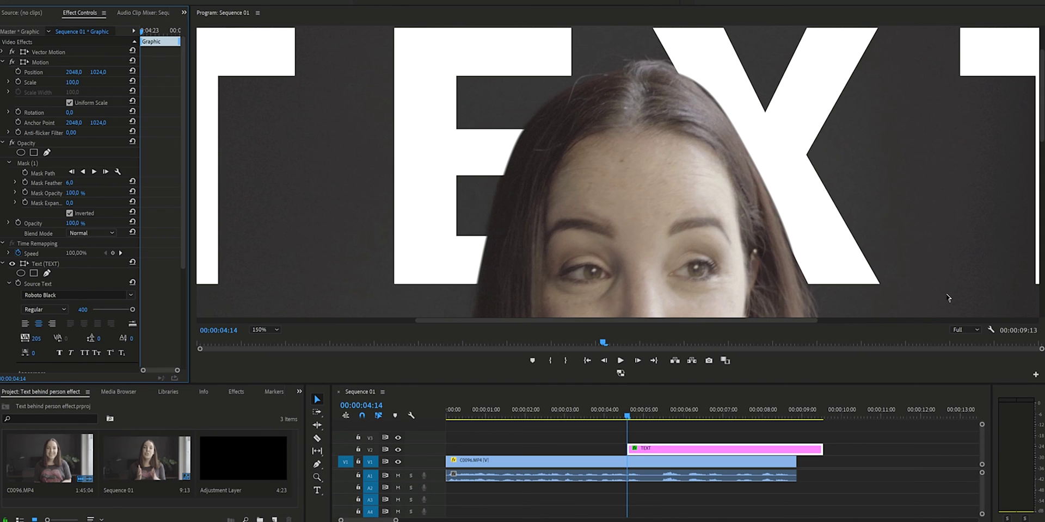
pyautogui.click(79, 202)
pyautogui.press('Return')
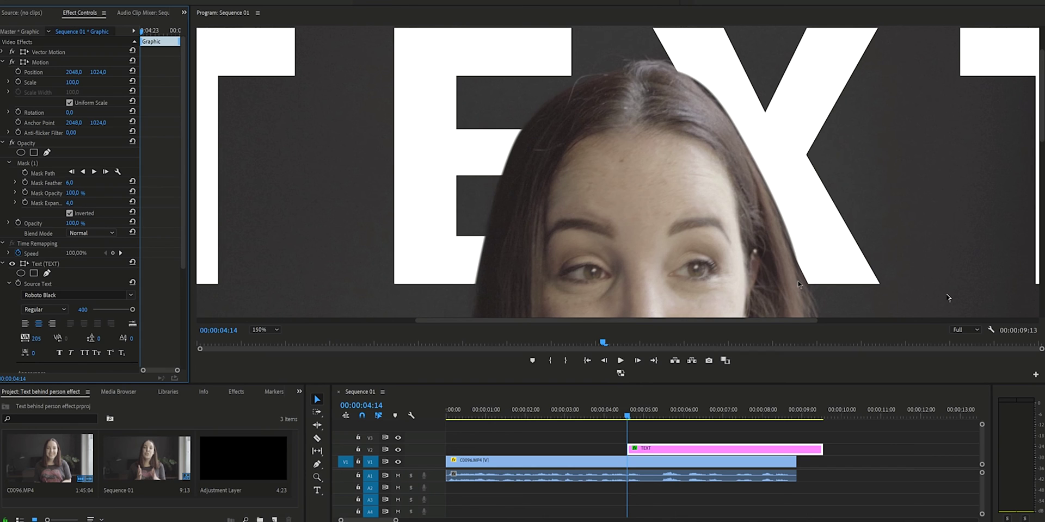
# Refit the mask's lower-right edge and top-right point to the hair and crown
pyautogui.click(41, 174)
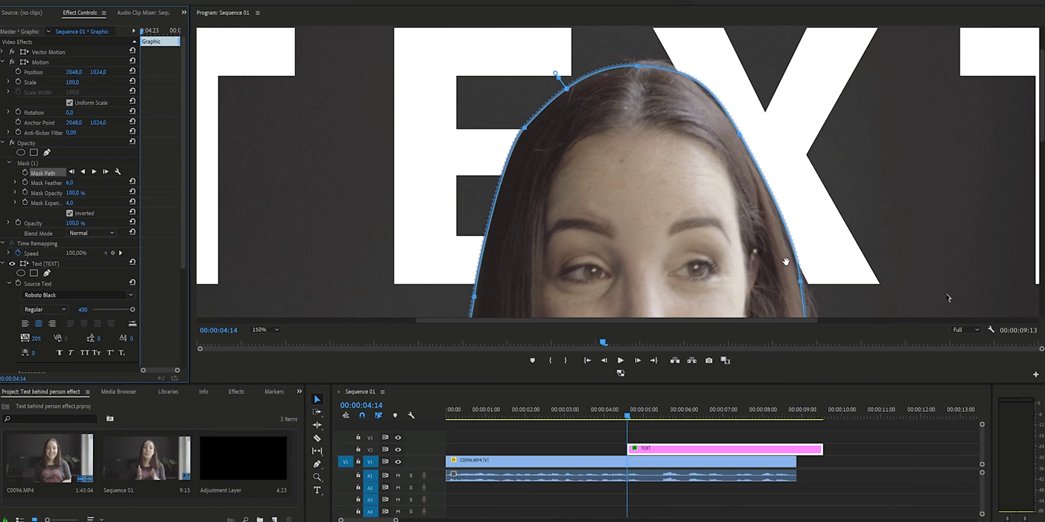
pyautogui.moveTo(800, 281); pyautogui.dragTo(806, 293)
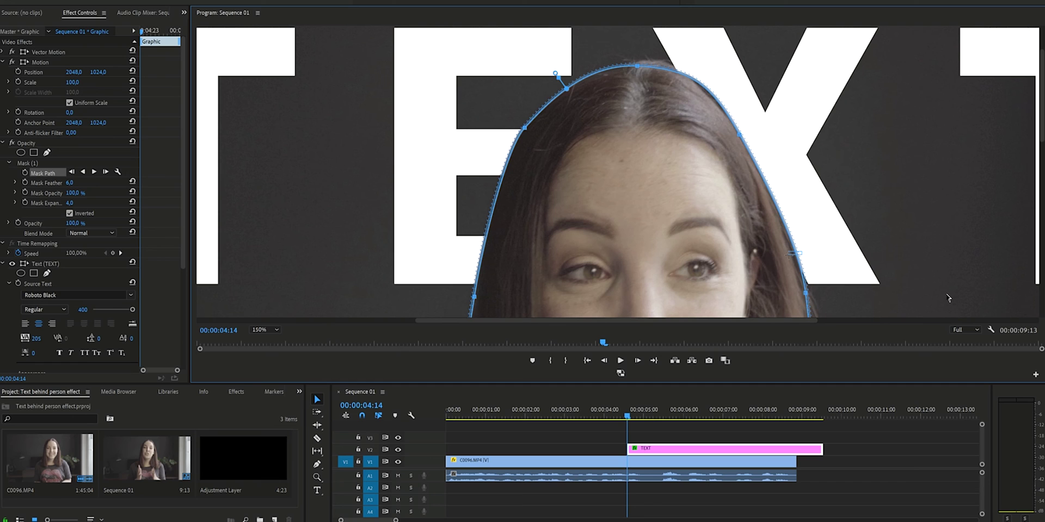
pyautogui.click(807, 294)
pyautogui.moveTo(800, 251); pyautogui.dragTo(795, 251)
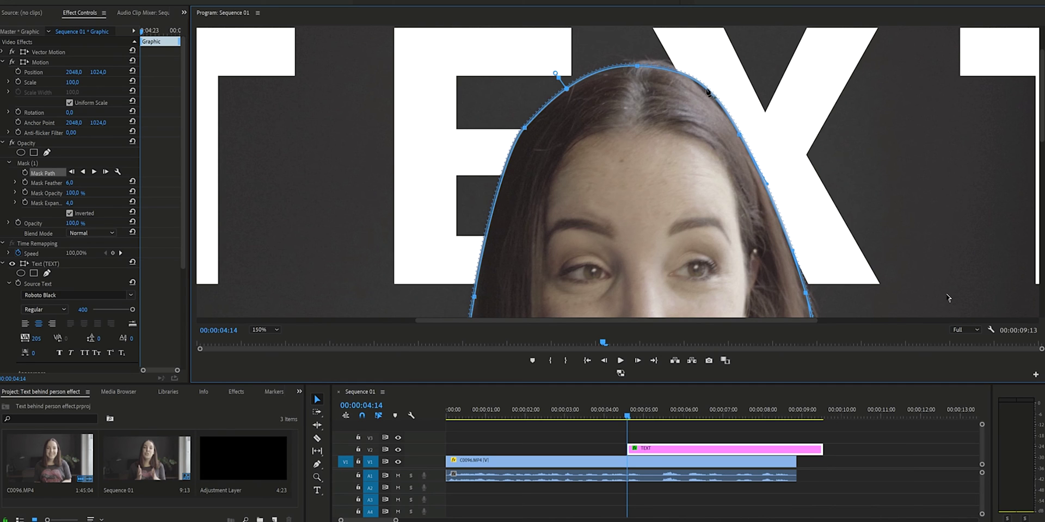
pyautogui.moveTo(705, 88); pyautogui.dragTo(665, 64)
# Compare the cutout with and without the mask outline, then fade the title to 20% opacity
pyautogui.click(641, 460)
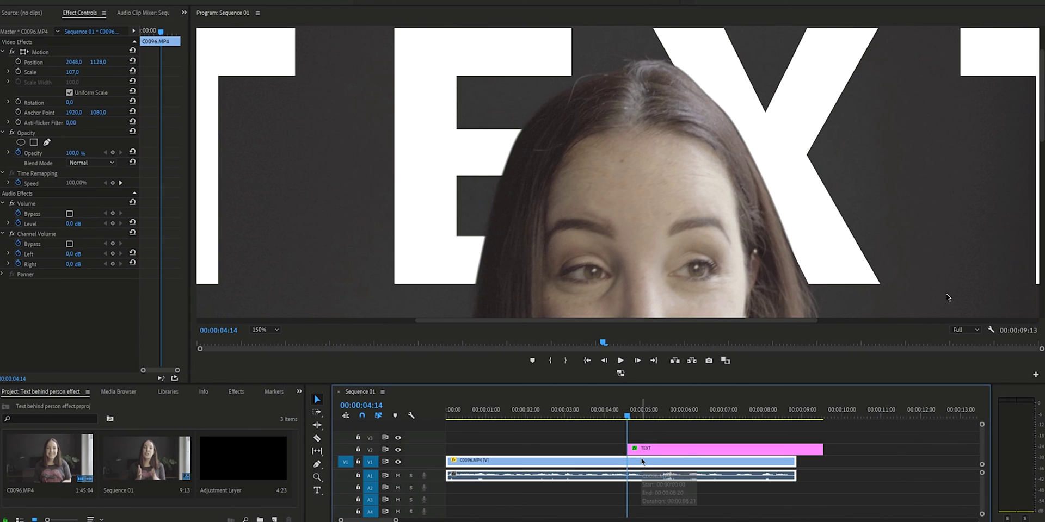
pyautogui.click(655, 452)
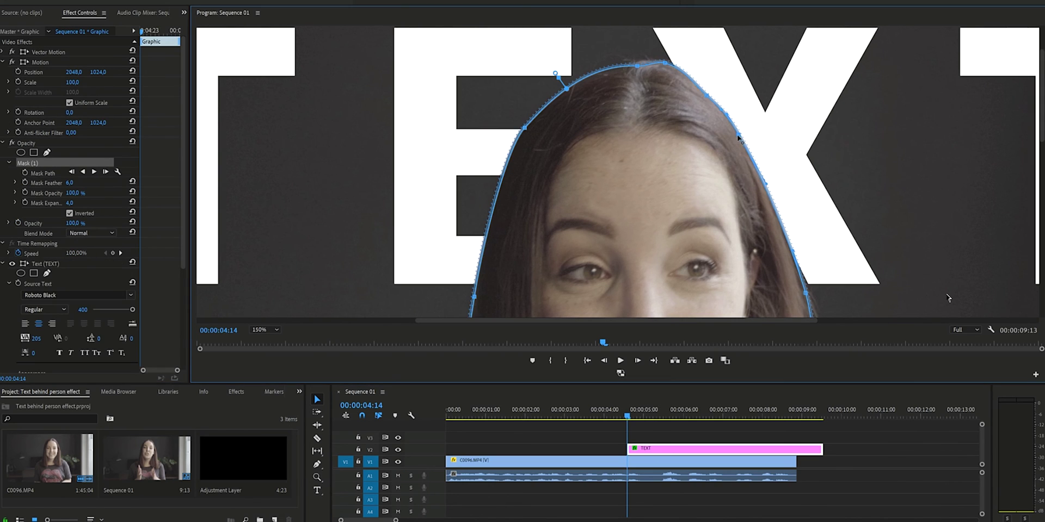
pyautogui.click(653, 460)
pyautogui.click(661, 449)
pyautogui.click(41, 162)
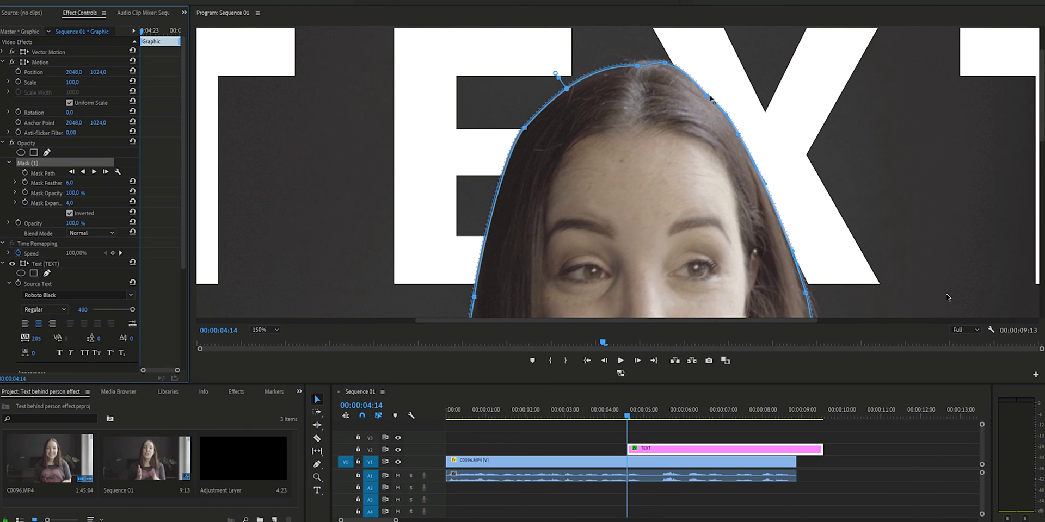
pyautogui.click(659, 461)
pyautogui.click(668, 449)
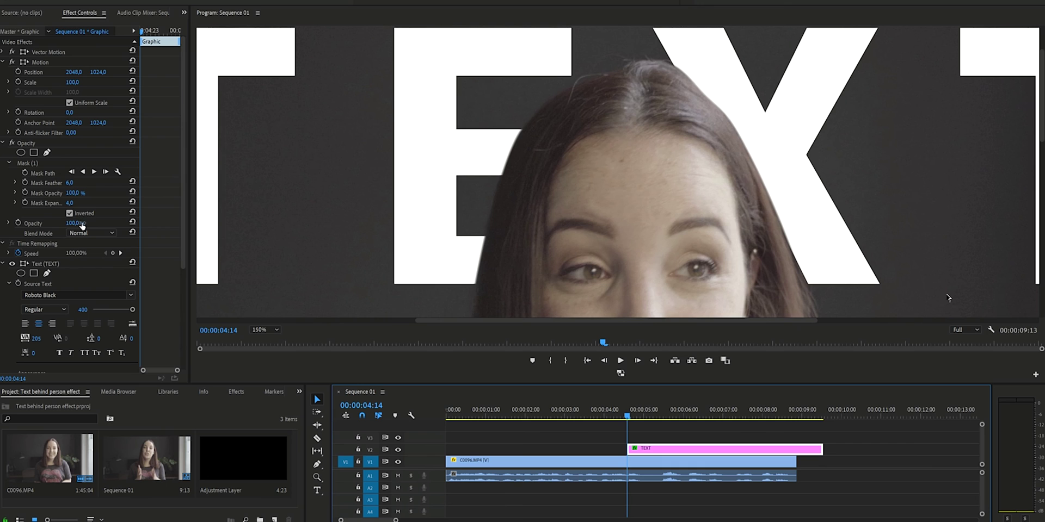
pyautogui.moveTo(72, 223); pyautogui.dragTo(47, 223)
# Start keyframing the mask path and step frames forward, then back to 04:16, checking the fit
pyautogui.click(704, 459)
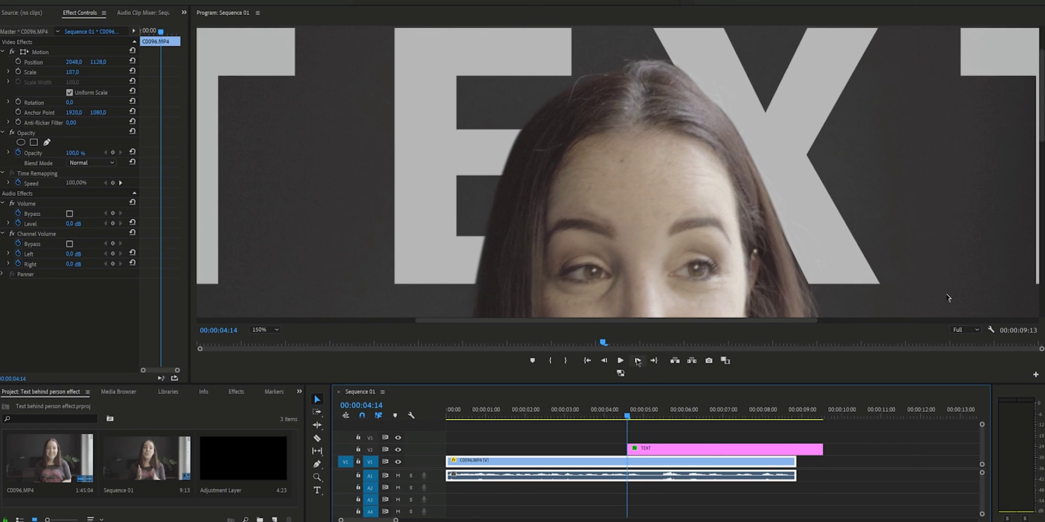
pyautogui.click(636, 449)
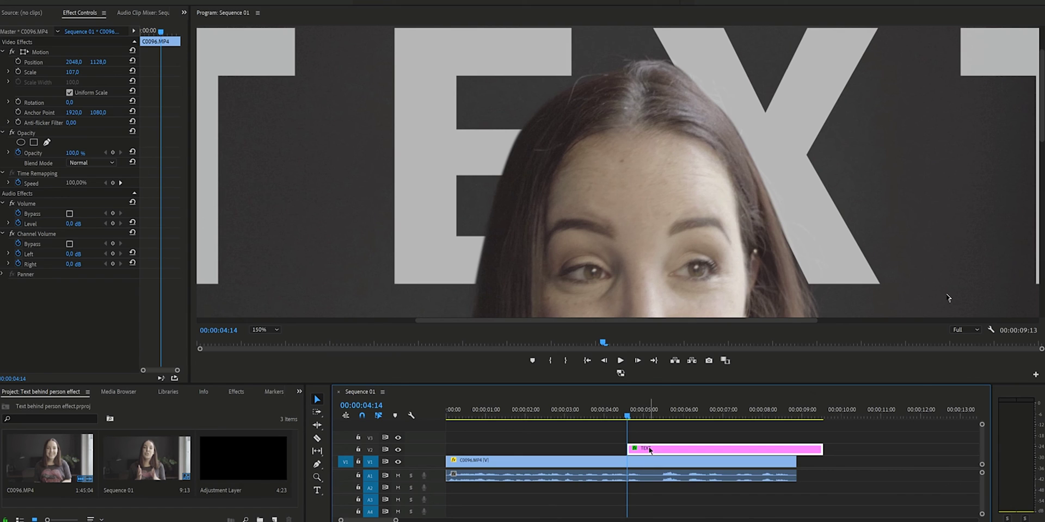
pyautogui.click(48, 173)
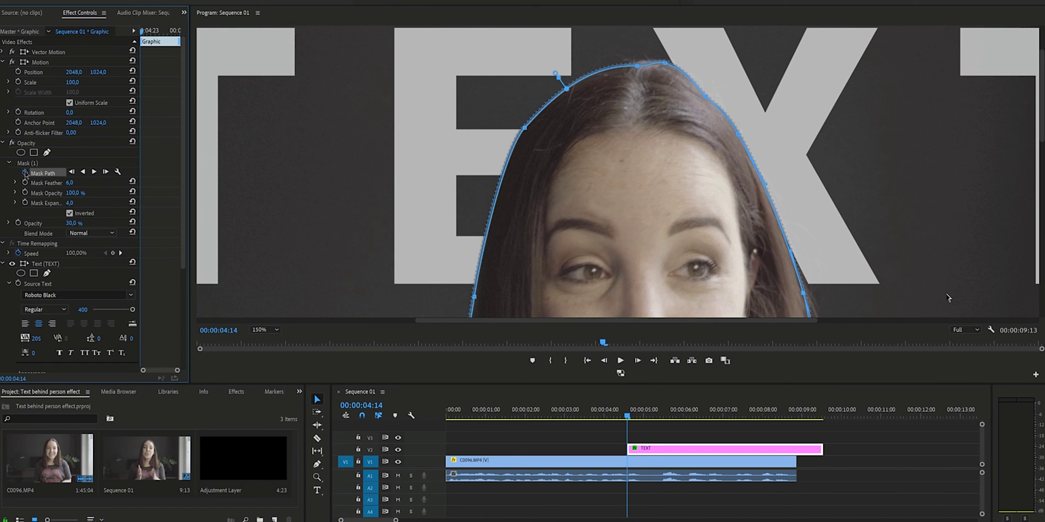
pyautogui.click(25, 173)
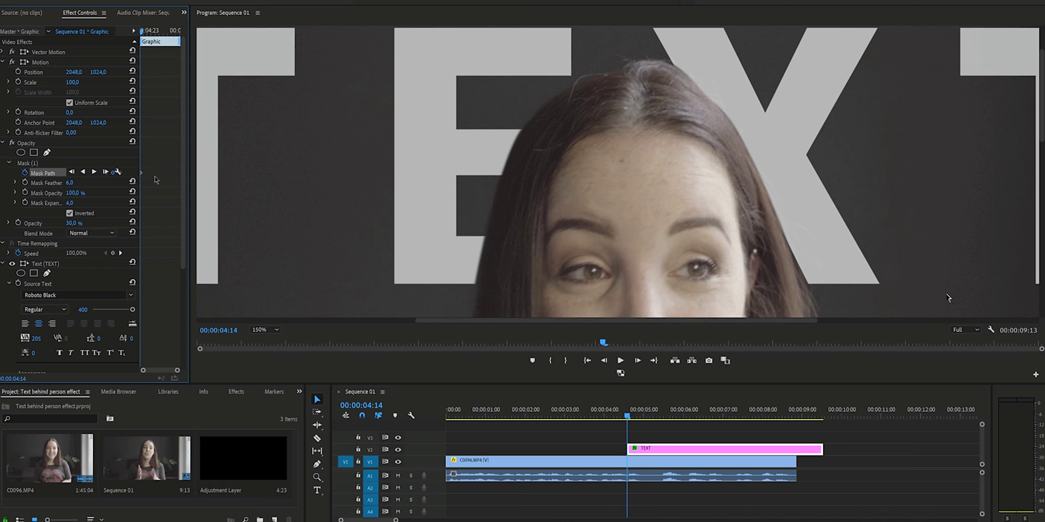
pyautogui.click(643, 461)
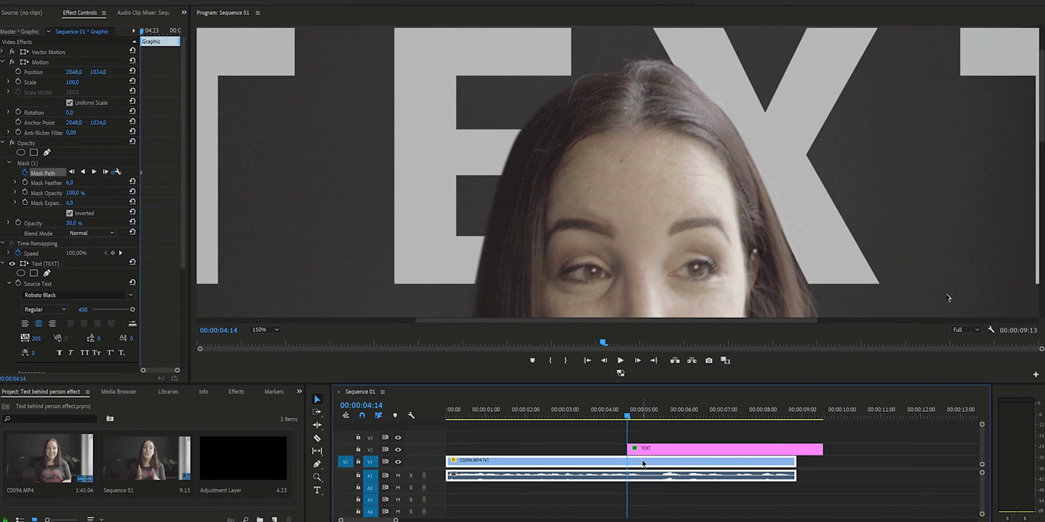
pyautogui.click(641, 363)
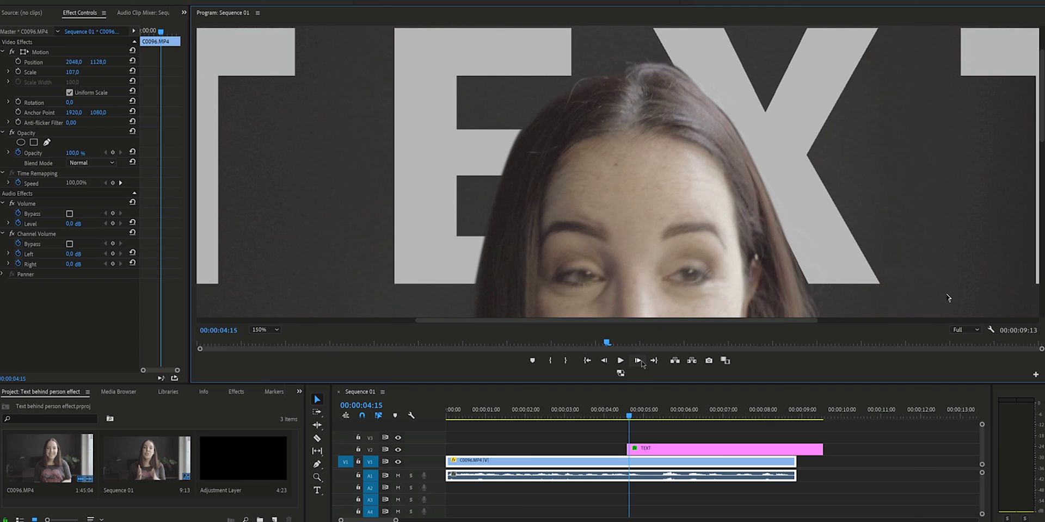
pyautogui.click(641, 363)
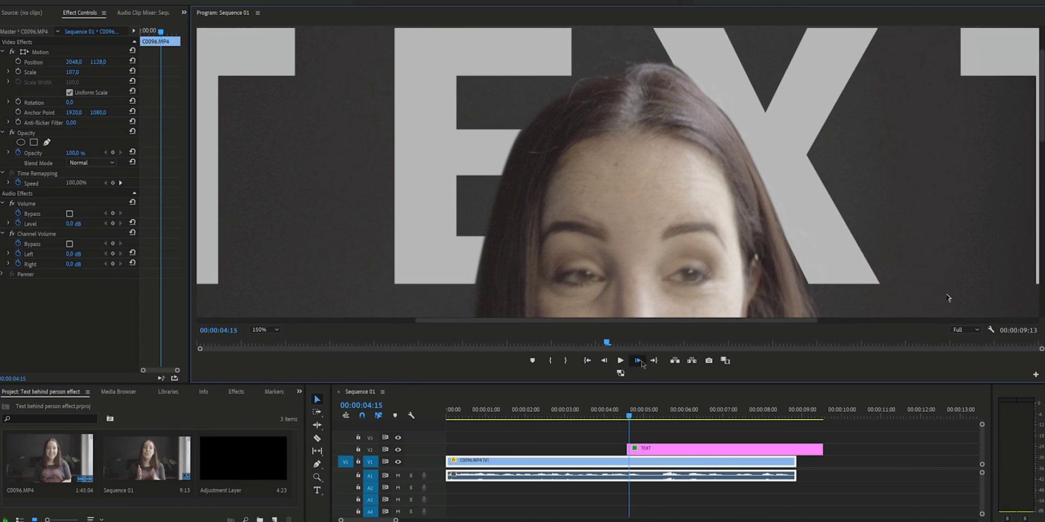
pyautogui.click(641, 363)
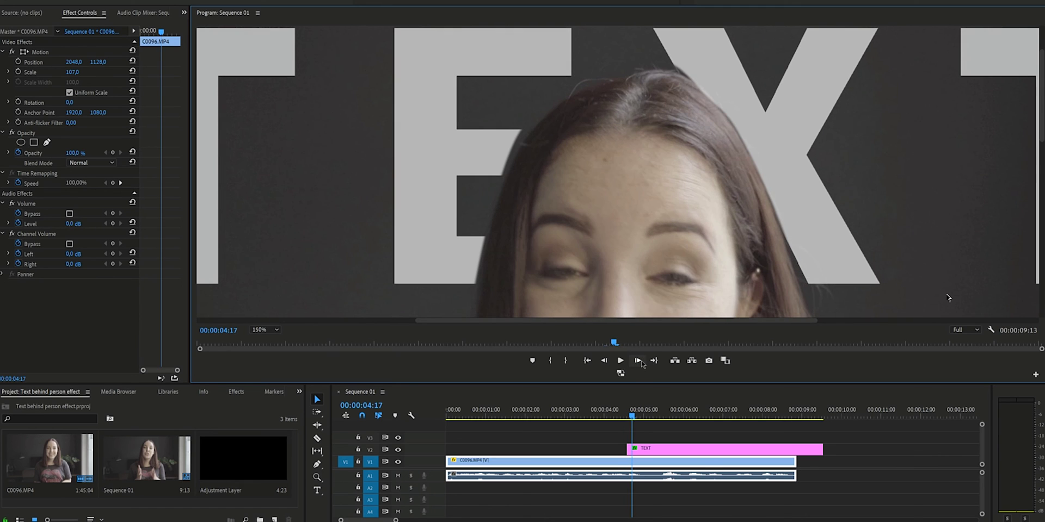
pyautogui.click(604, 360)
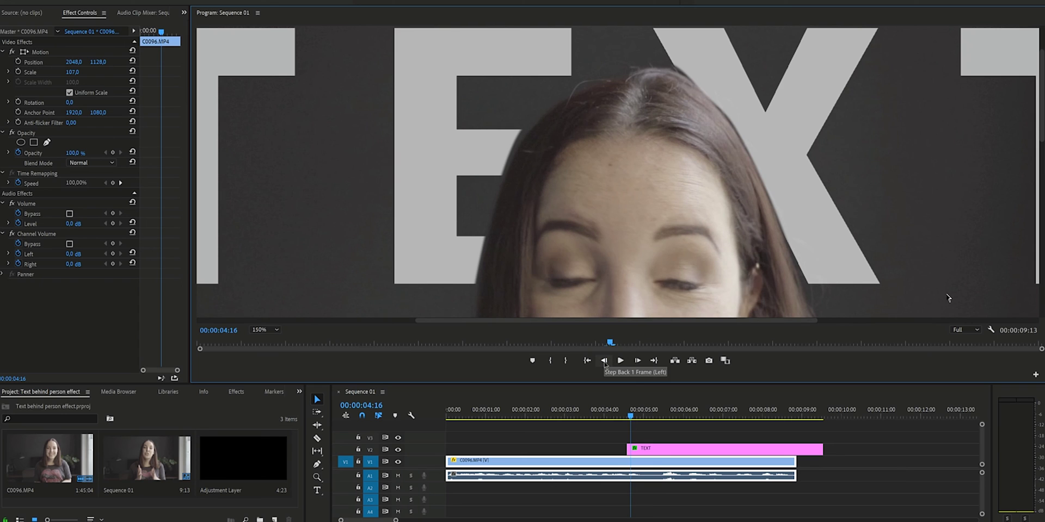
# Adjust the crown mask points at 04:16, then refit the lower-right edge at 04:14
pyautogui.click(661, 448)
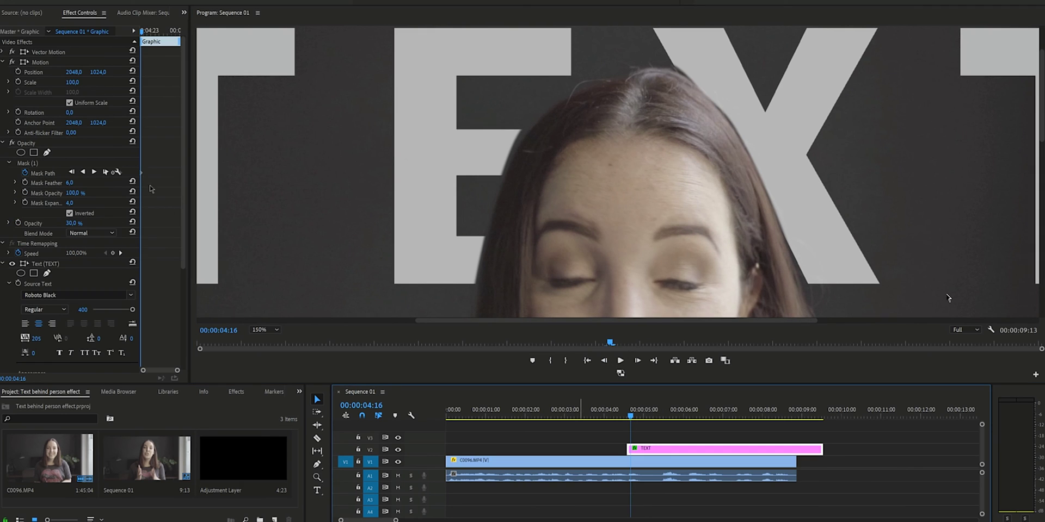
pyautogui.click(35, 164)
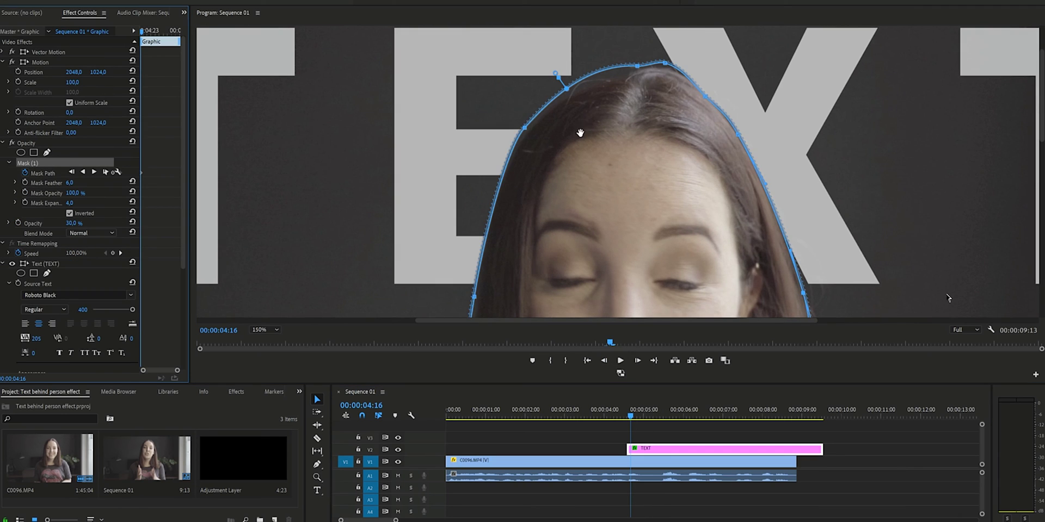
pyautogui.moveTo(526, 129); pyautogui.dragTo(576, 98)
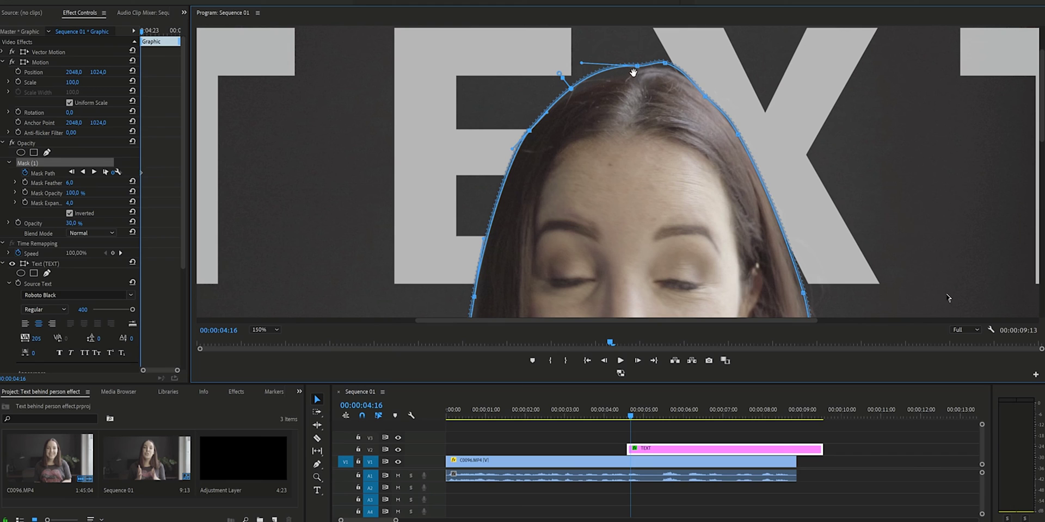
pyautogui.moveTo(636, 69); pyautogui.dragTo(660, 68)
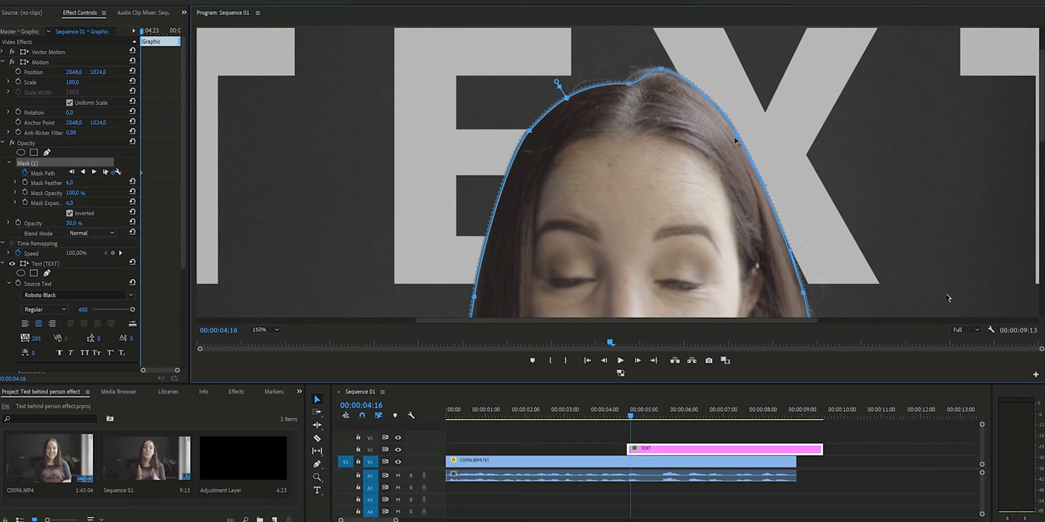
pyautogui.press('Left')
pyautogui.press('Left')
pyautogui.click(25, 161)
pyautogui.click(27, 162)
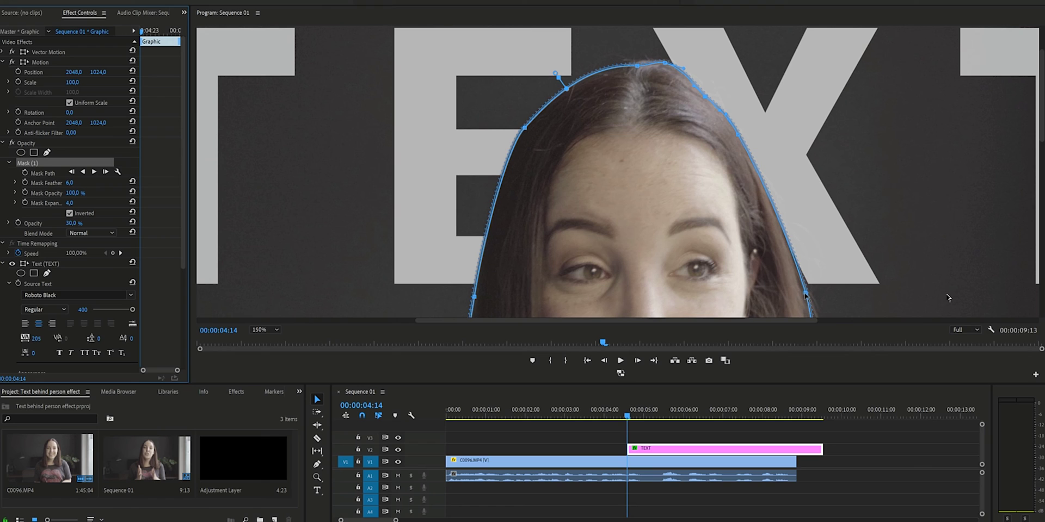
pyautogui.moveTo(805, 295); pyautogui.dragTo(803, 294)
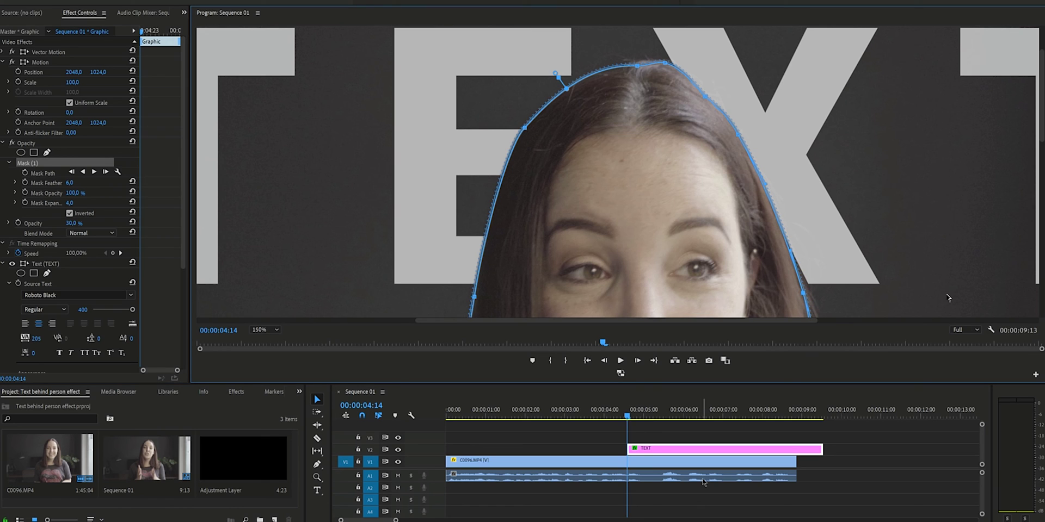
pyautogui.click(700, 463)
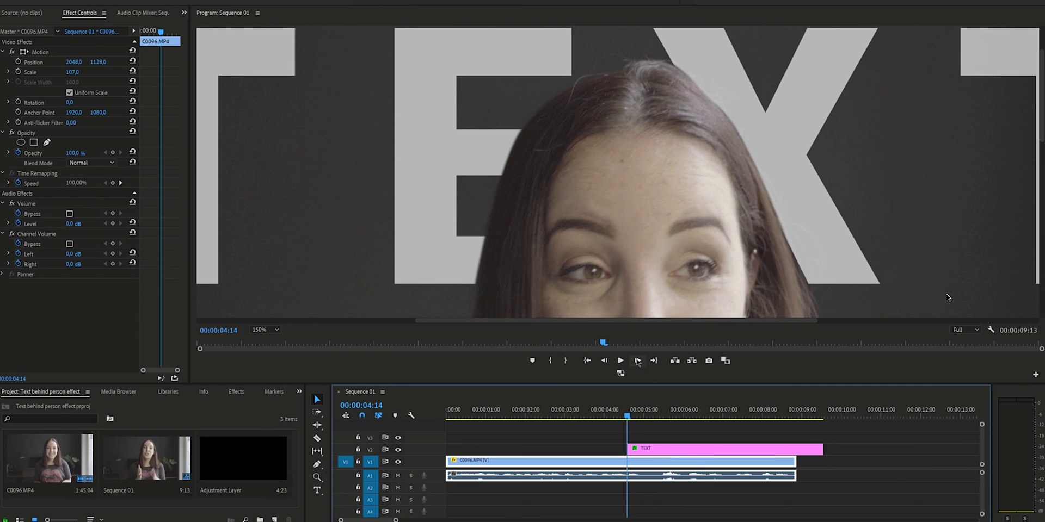
# Nudge the left mask point onto the hair and step forward frame by frame to check
pyautogui.click(647, 455)
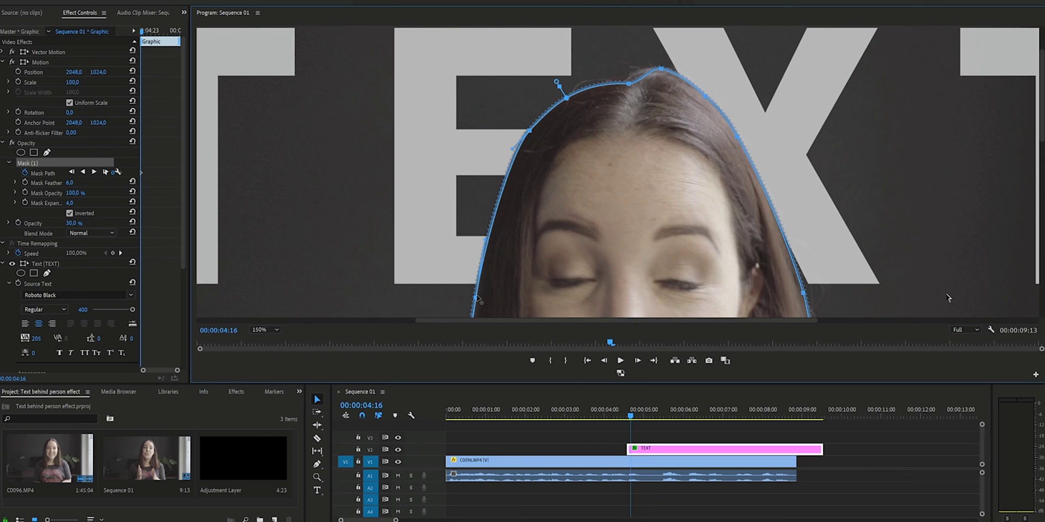
pyautogui.click(587, 466)
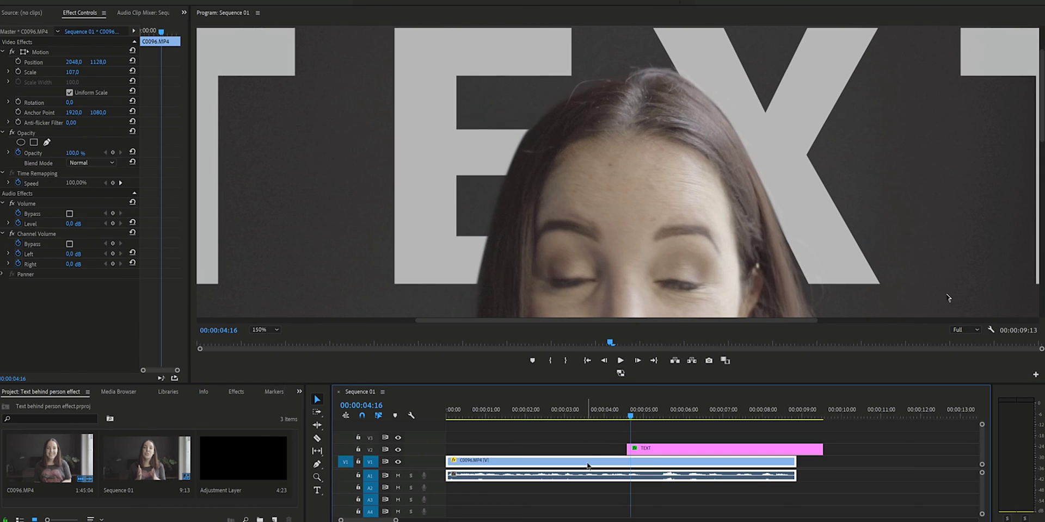
pyautogui.click(649, 452)
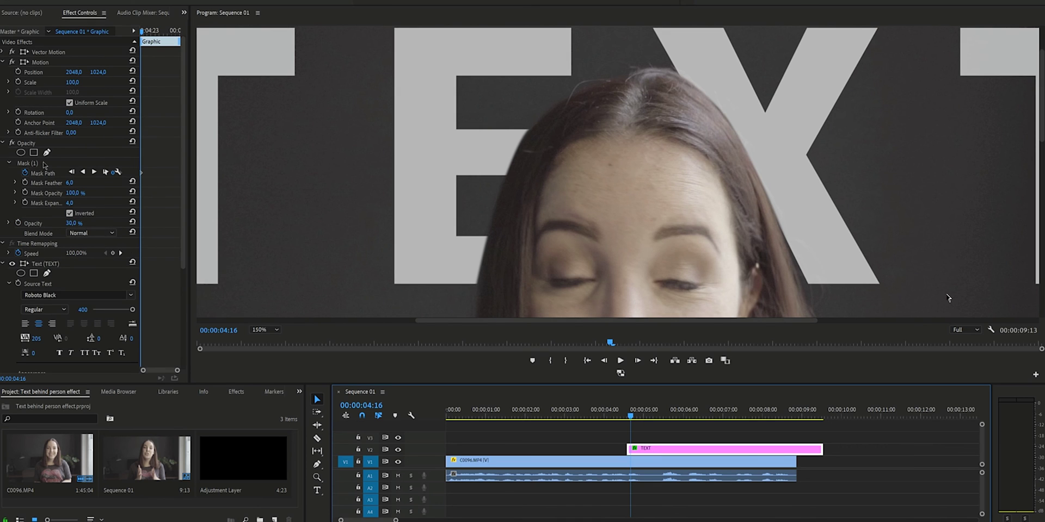
pyautogui.click(27, 163)
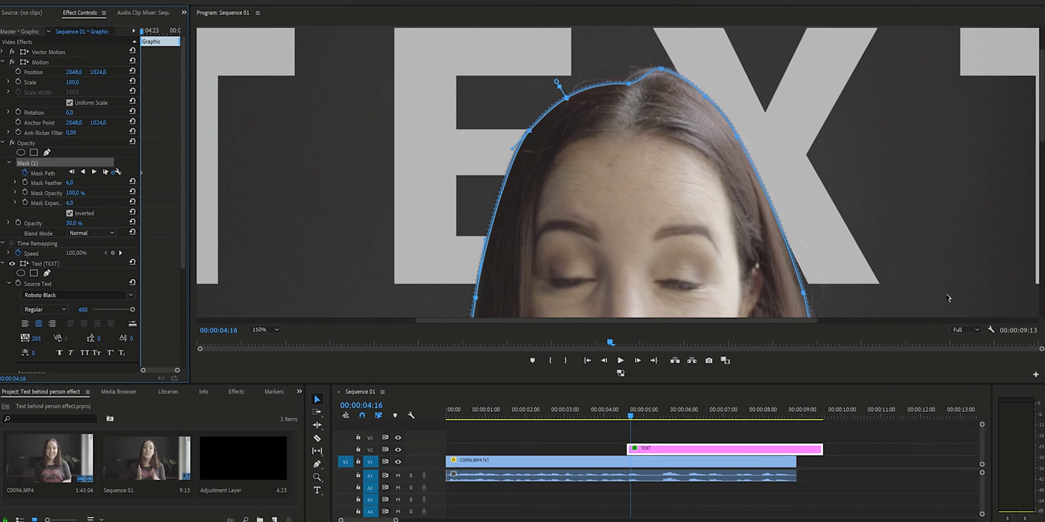
pyautogui.scroll(-4, 948, 298)
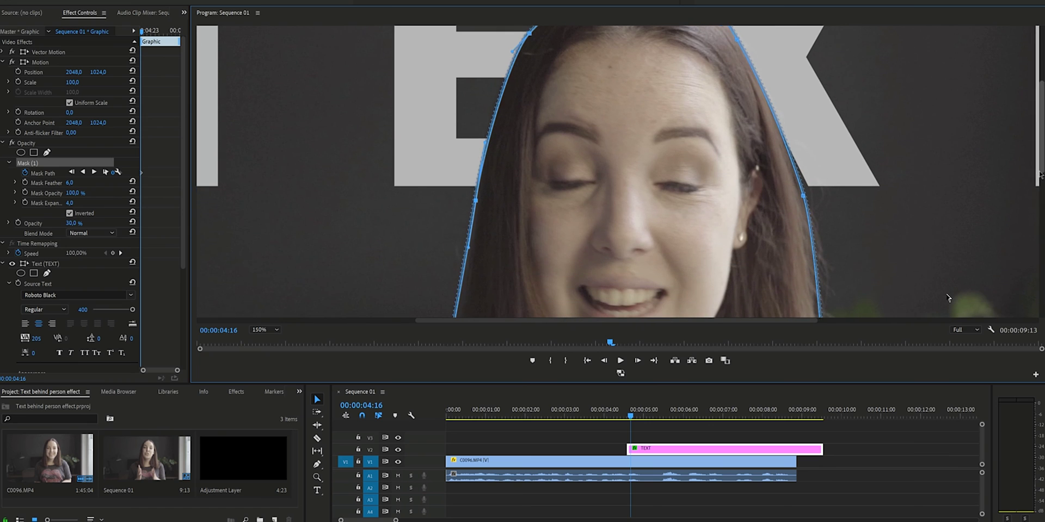
pyautogui.click(469, 250)
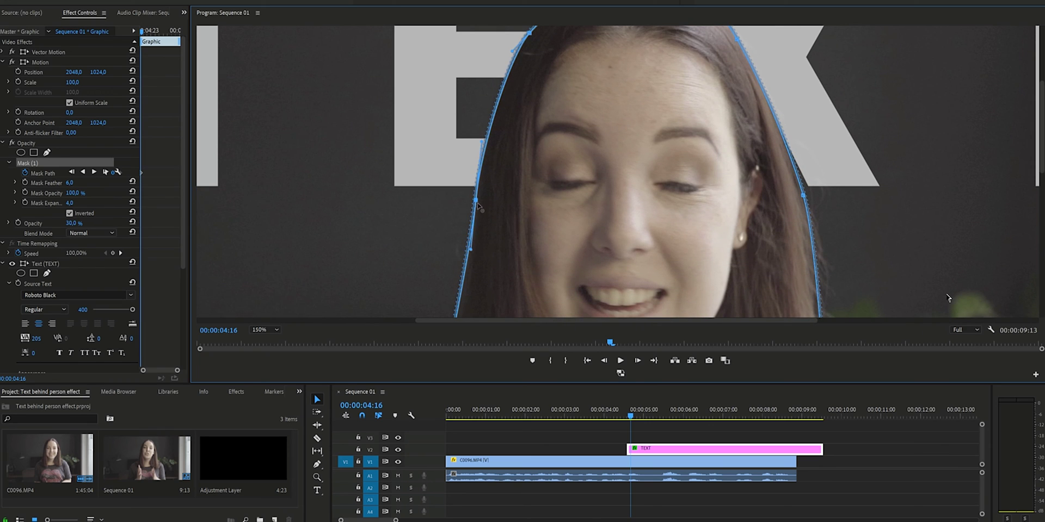
pyautogui.moveTo(476, 200); pyautogui.dragTo(479, 200)
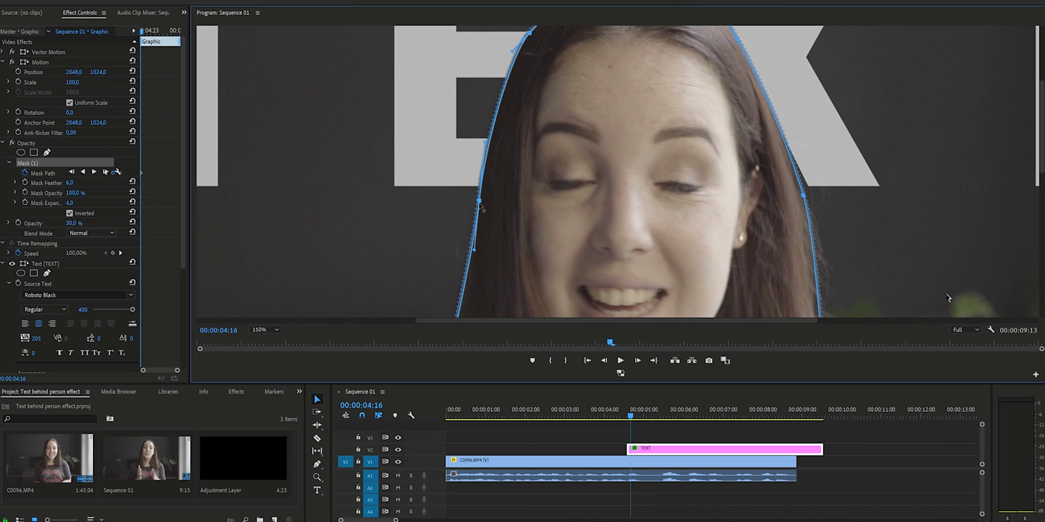
pyautogui.click(433, 220)
pyautogui.click(638, 360)
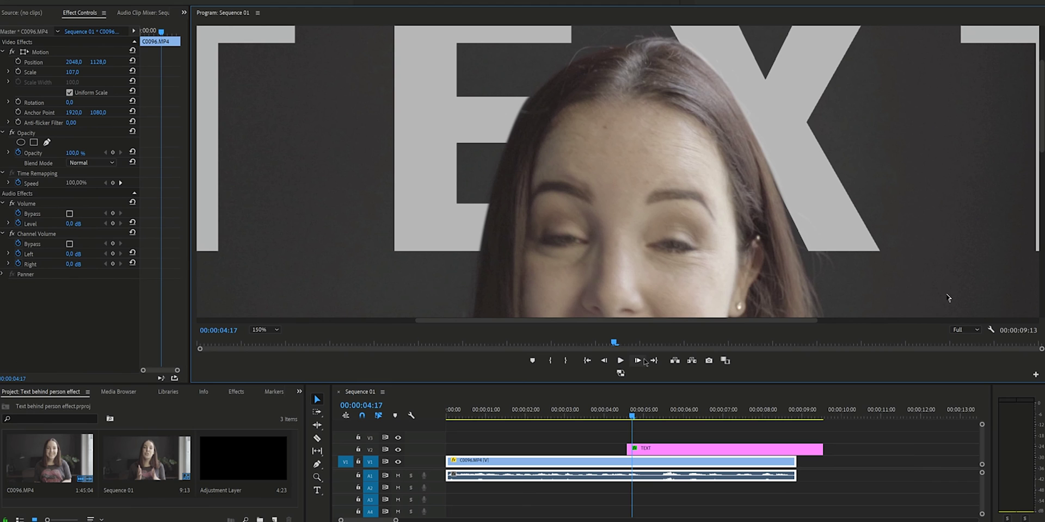
pyautogui.click(644, 360)
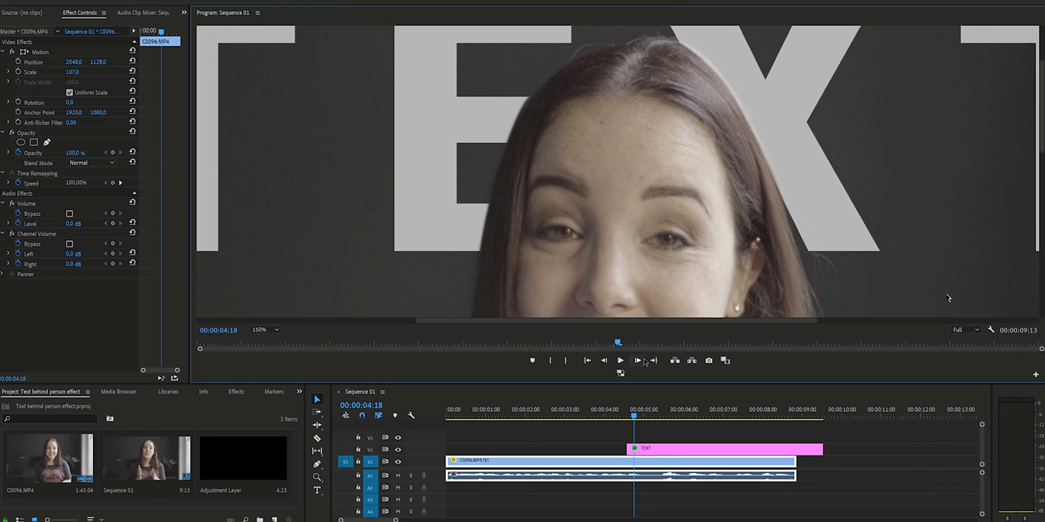
pyautogui.click(643, 360)
# Nudge the TEXT title's mask outline and pull a mask point inward to hug her hair
pyautogui.click(659, 450)
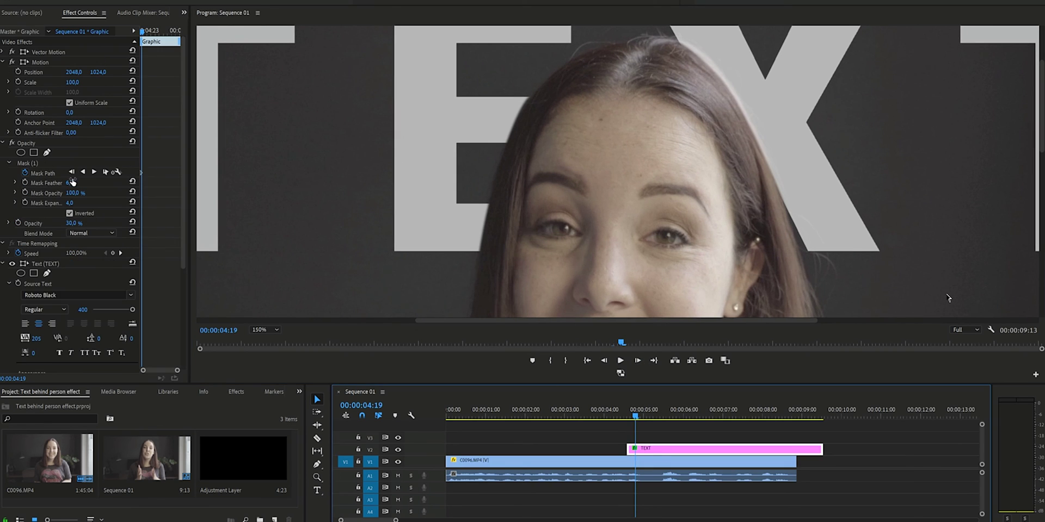
pyautogui.moveTo(646, 164); pyautogui.dragTo(649, 161)
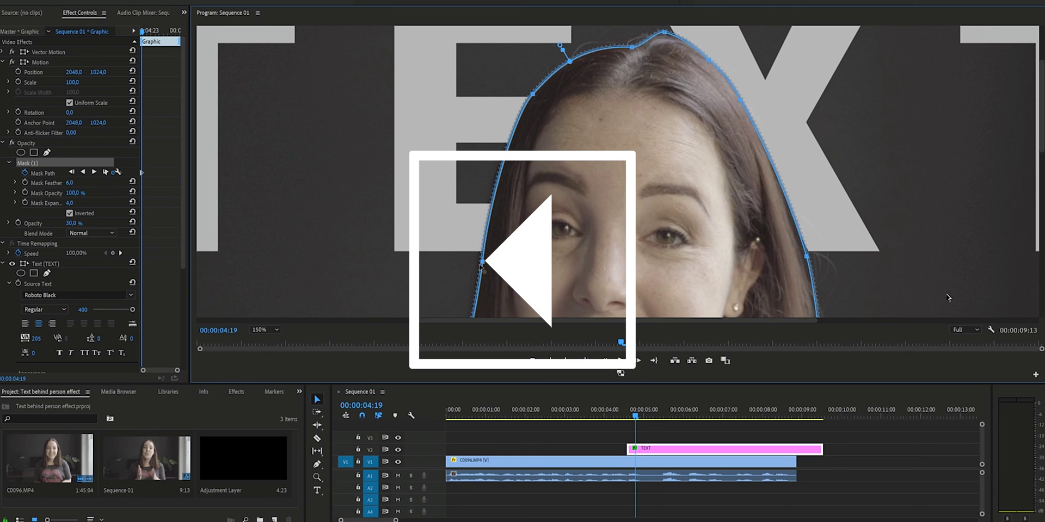
pyautogui.click(481, 260)
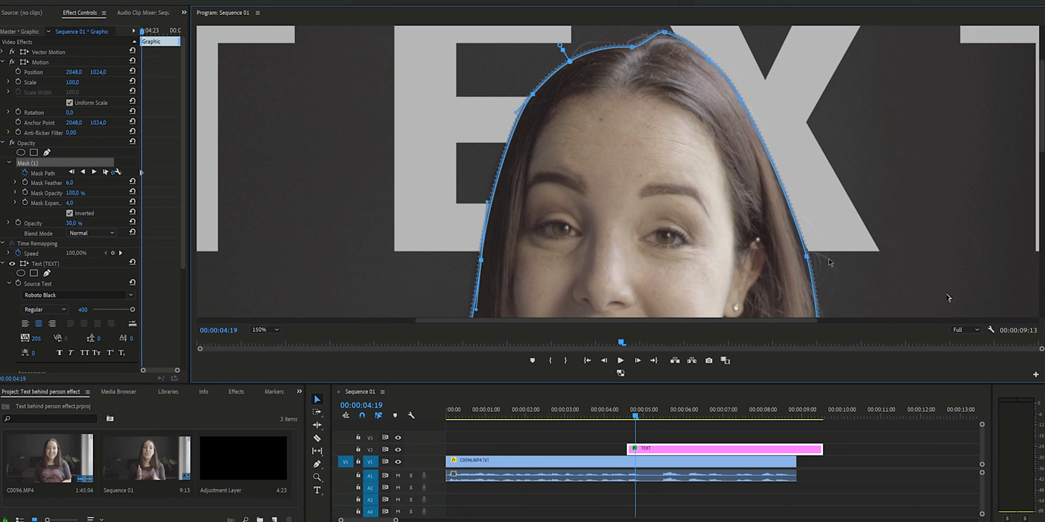
pyautogui.moveTo(806, 256); pyautogui.dragTo(801, 262)
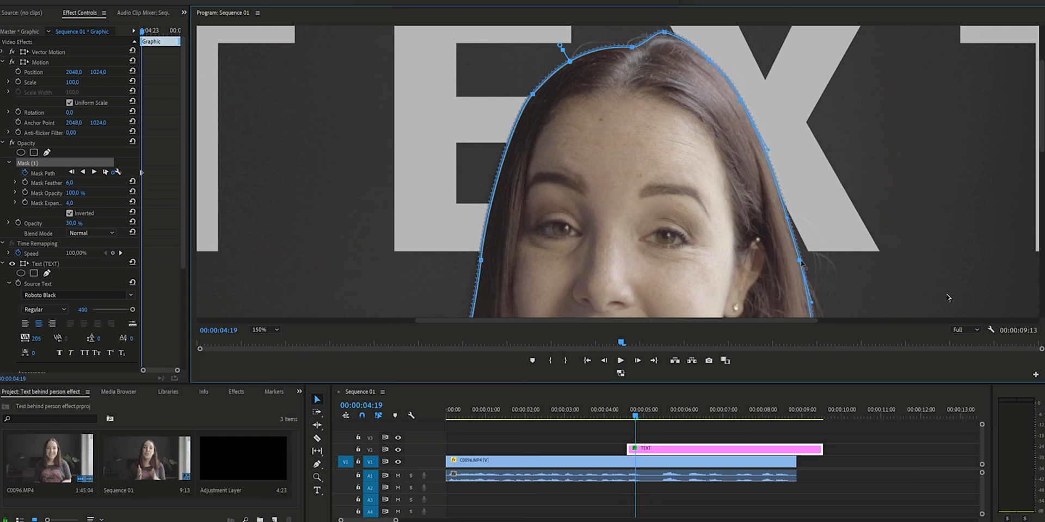
# Step forward frame by frame to 04:22 and nudge Mask (1) slightly up to fit her hair
pyautogui.click(625, 464)
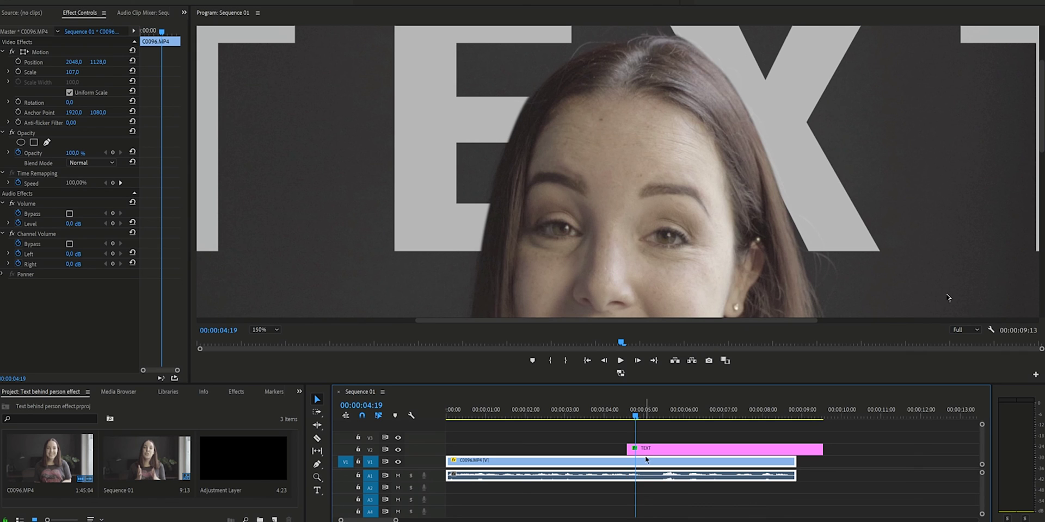
pyautogui.click(636, 362)
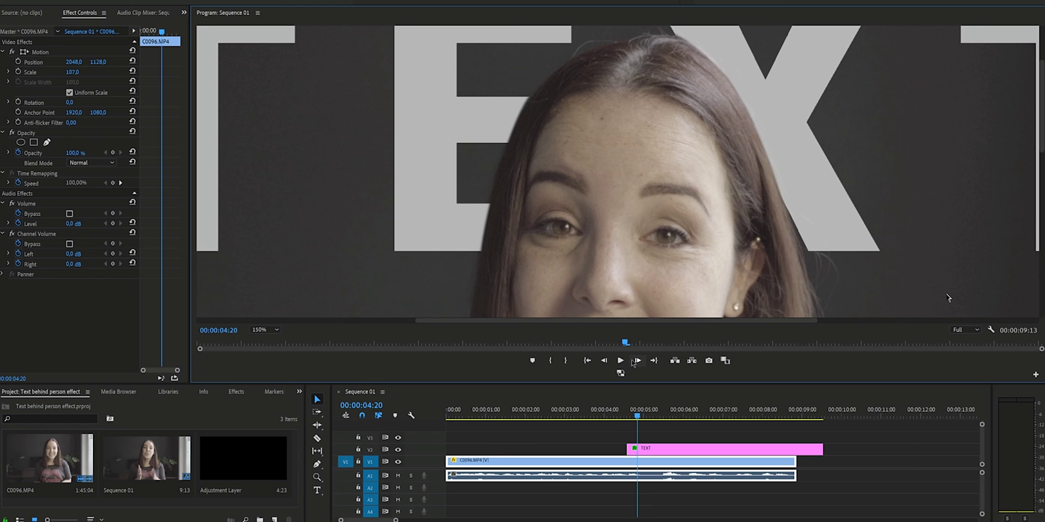
pyautogui.click(634, 362)
pyautogui.click(634, 362)
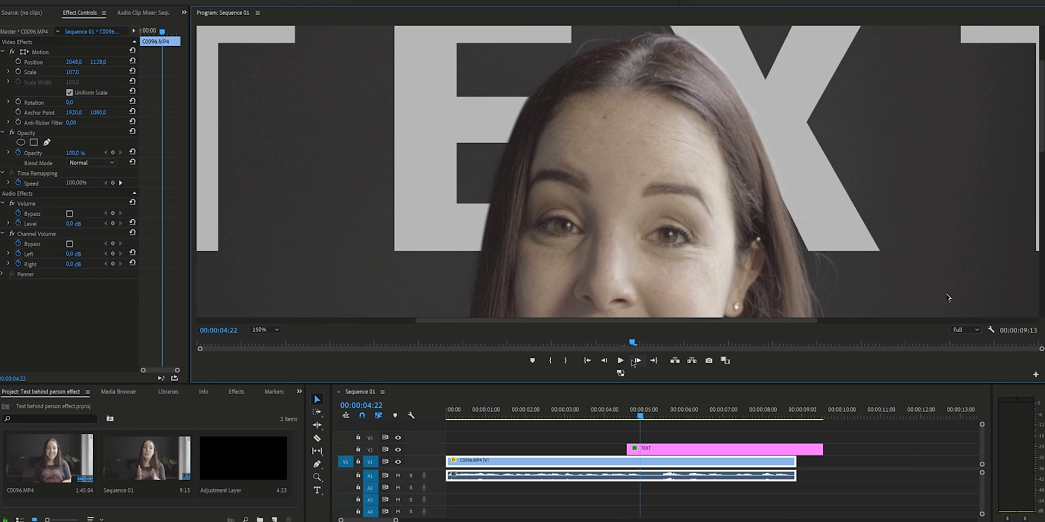
pyautogui.click(654, 450)
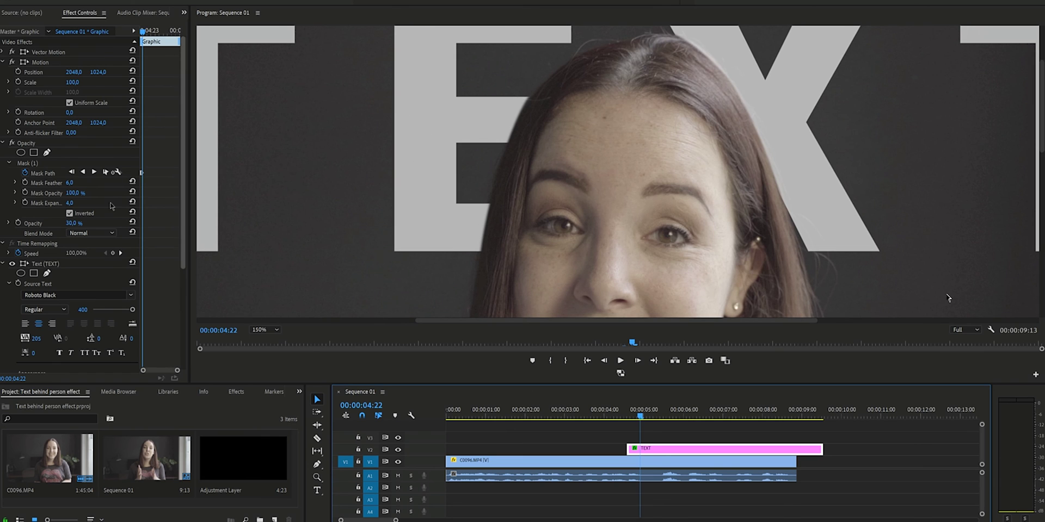
pyautogui.click(35, 170)
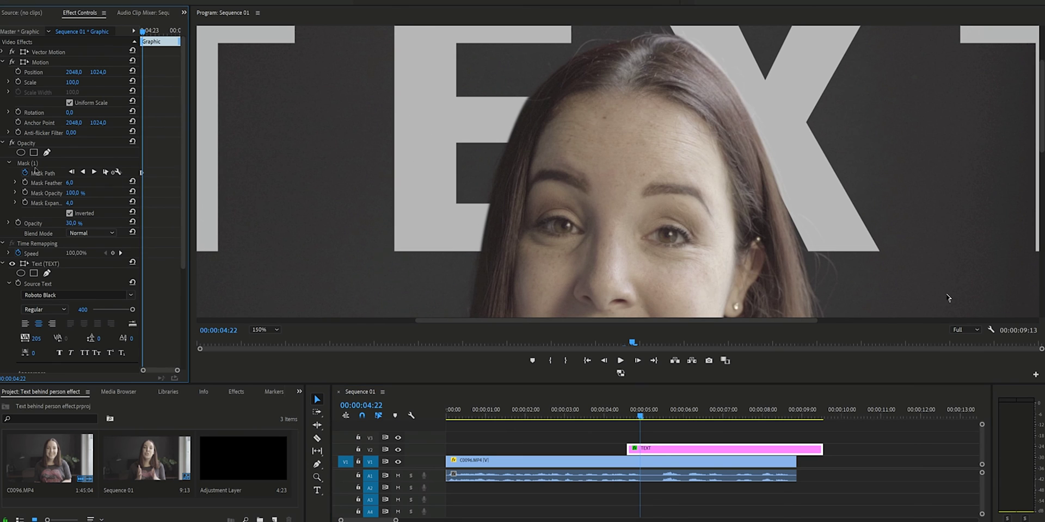
pyautogui.click(31, 164)
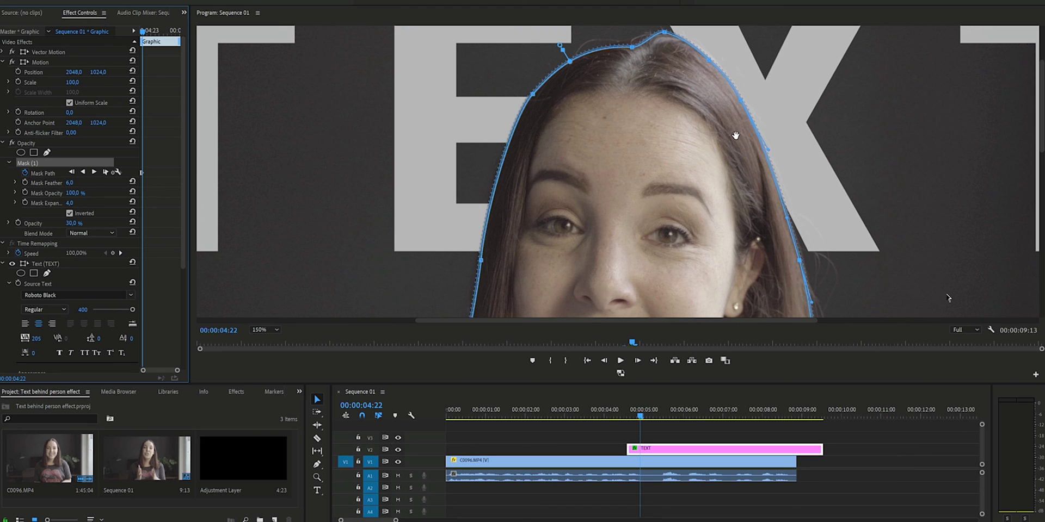
pyautogui.moveTo(734, 134); pyautogui.dragTo(734, 134)
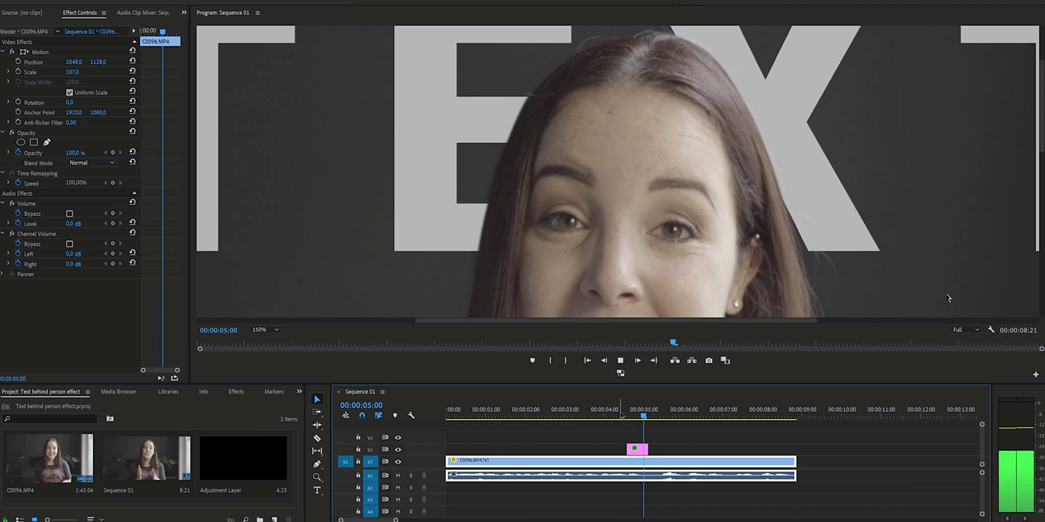
# Stop playback and select the TEXT clip's Mask (1) near 05:05, widening Effect Controls to reveal its keyframes
pyautogui.press('space')
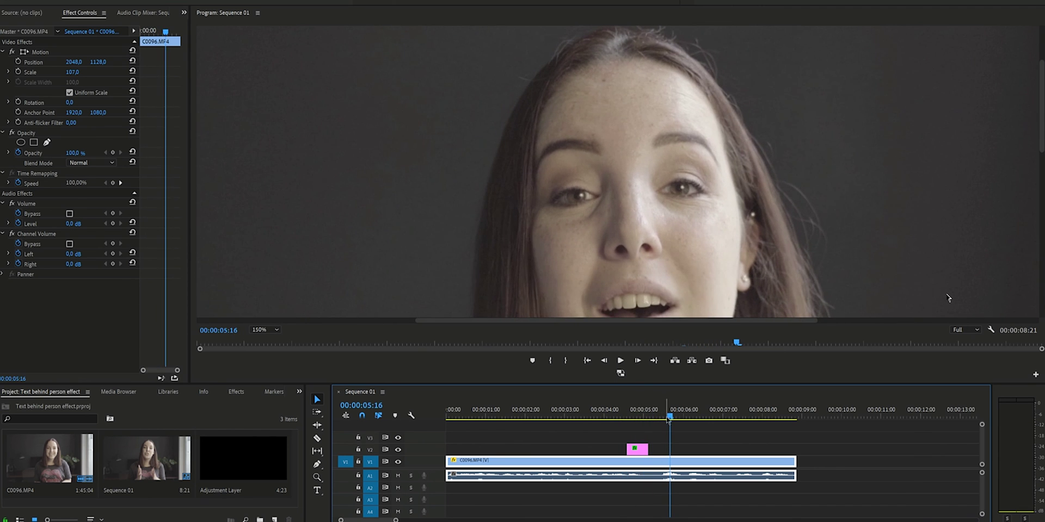
pyautogui.moveTo(668, 419); pyautogui.dragTo(634, 436)
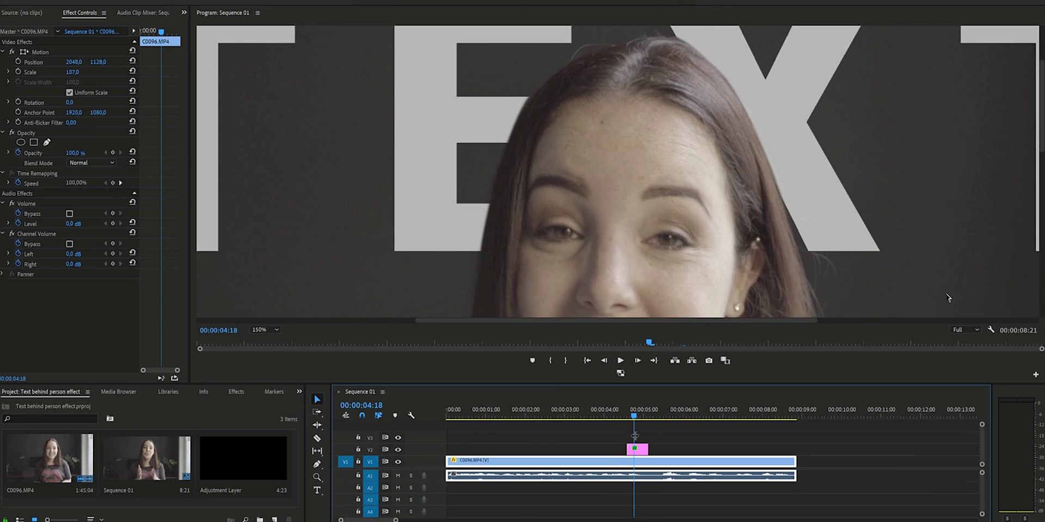
pyautogui.click(639, 450)
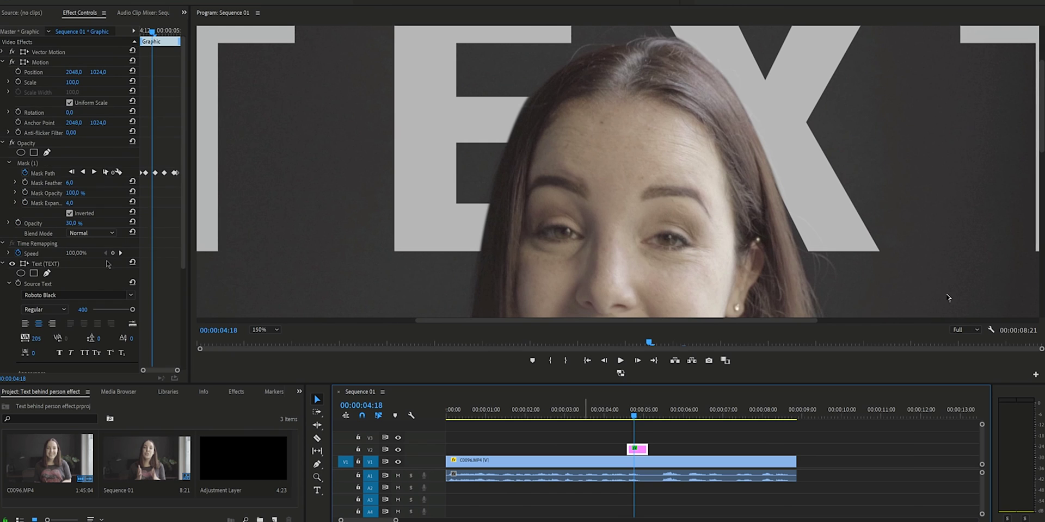
pyautogui.click(42, 164)
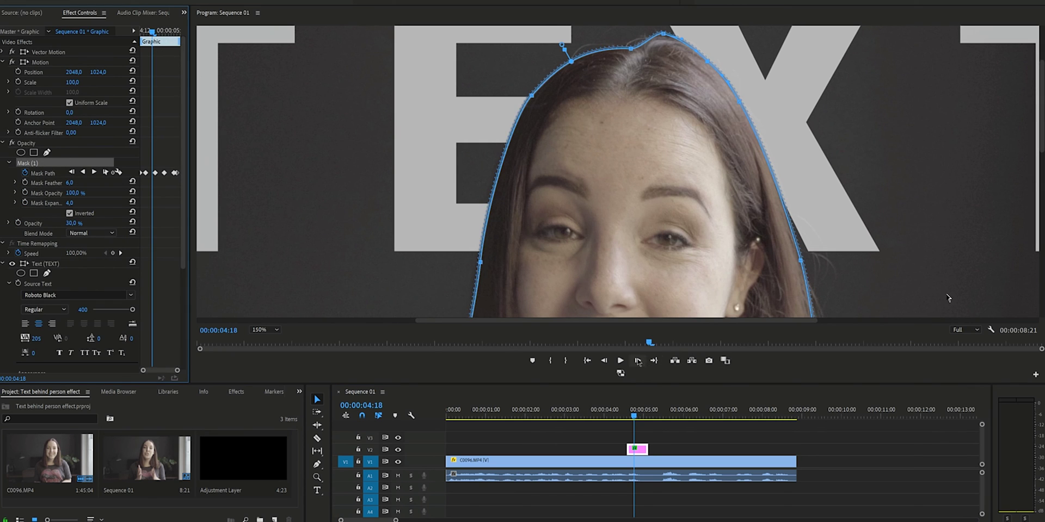
pyautogui.click(620, 361)
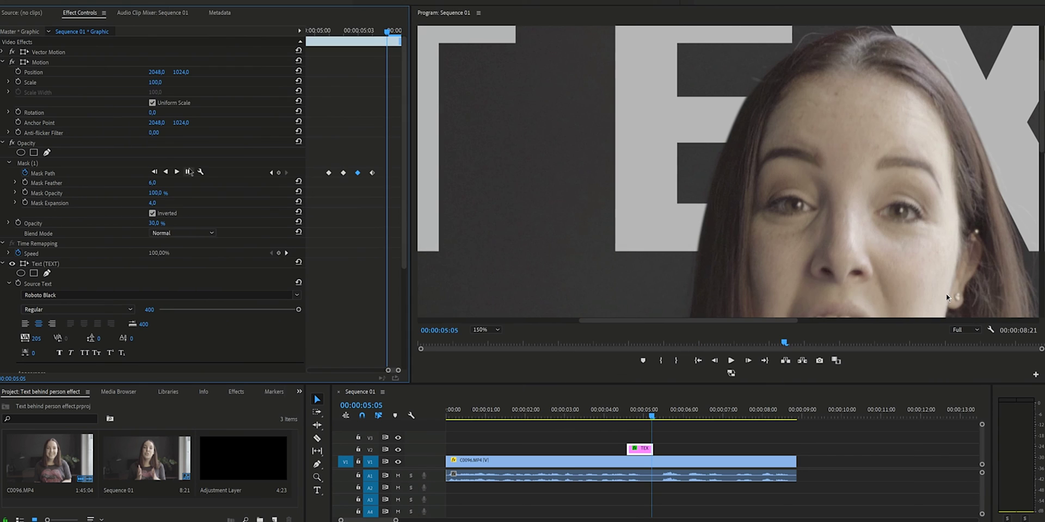
pyautogui.moveTo(190, 172); pyautogui.dragTo(411, 172)
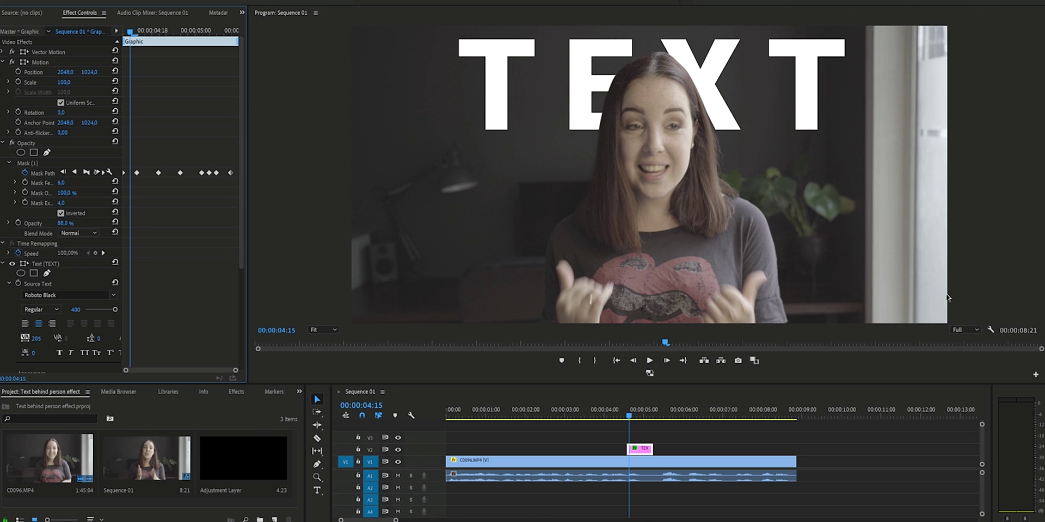
# Replay the title effect from 04:13, then switch to the Type tool with the TEXT clip selected
pyautogui.press('space')
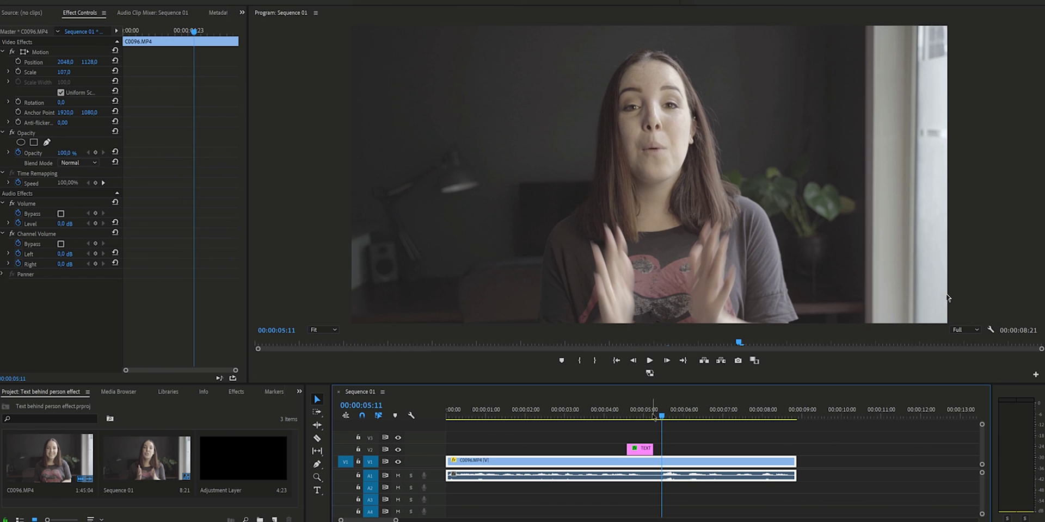
pyautogui.click(624, 420)
pyautogui.press('space')
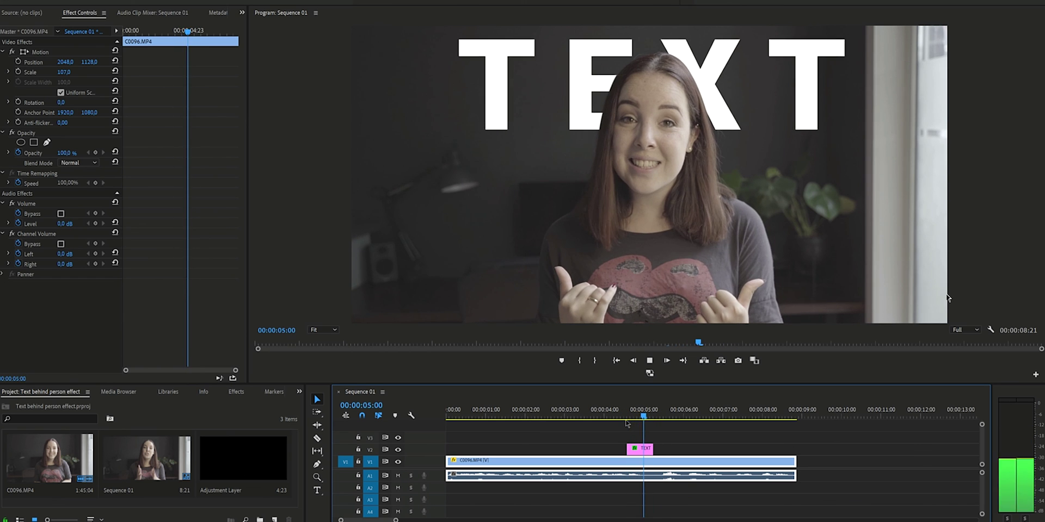
pyautogui.press('space')
pyautogui.press('t')
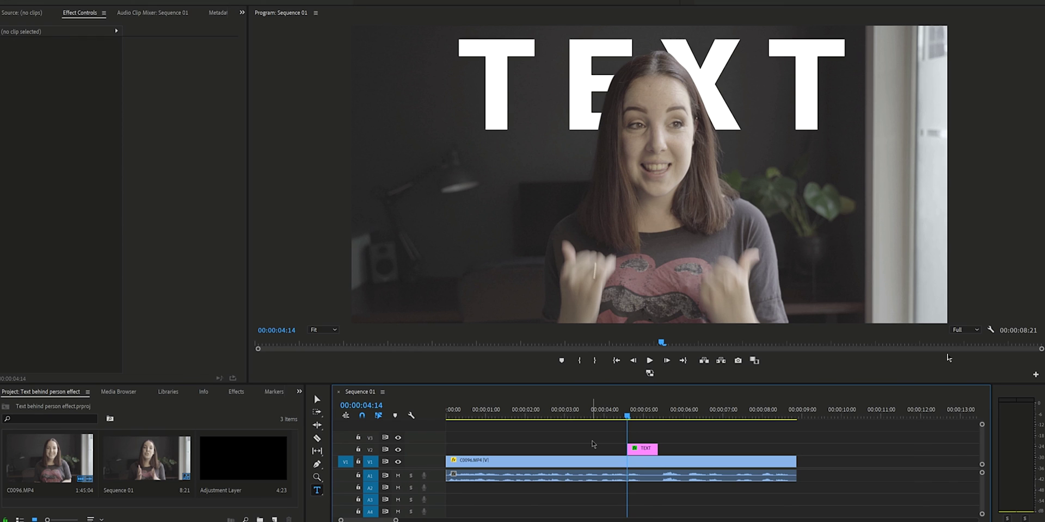
pyautogui.click(641, 450)
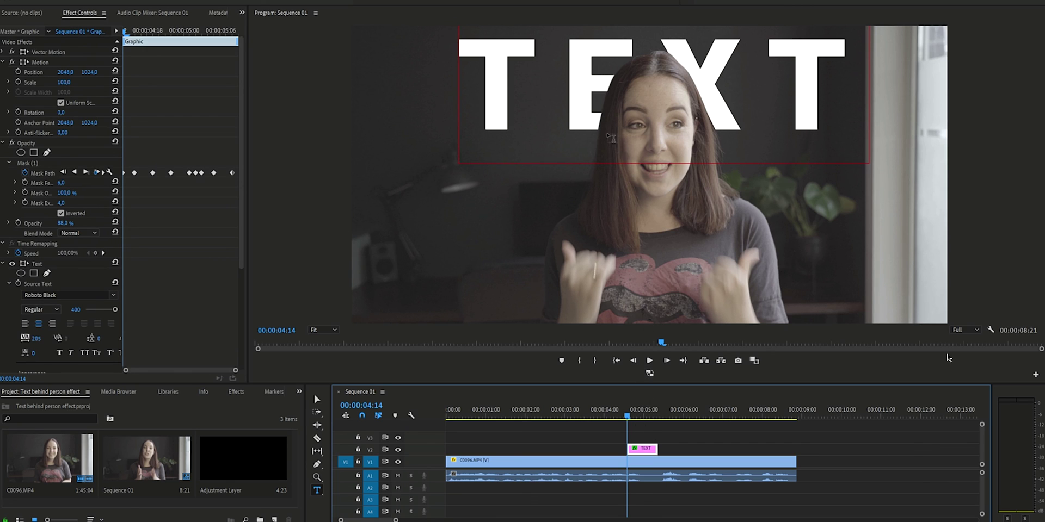
pyautogui.doubleClick(601, 115)
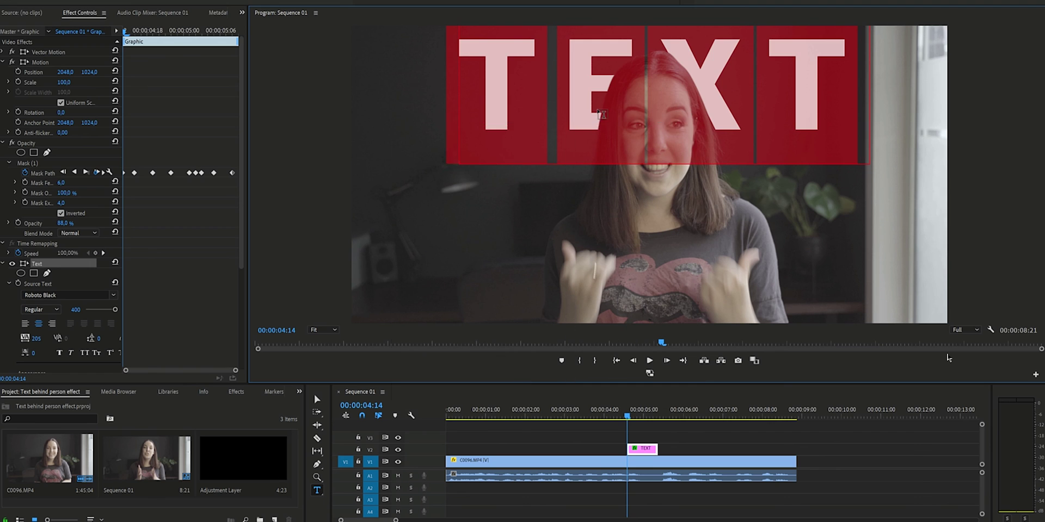
pyautogui.write('I CAN')
pyautogui.hotkey('ctrl', 'a')
pyautogui.write('CHANGE')
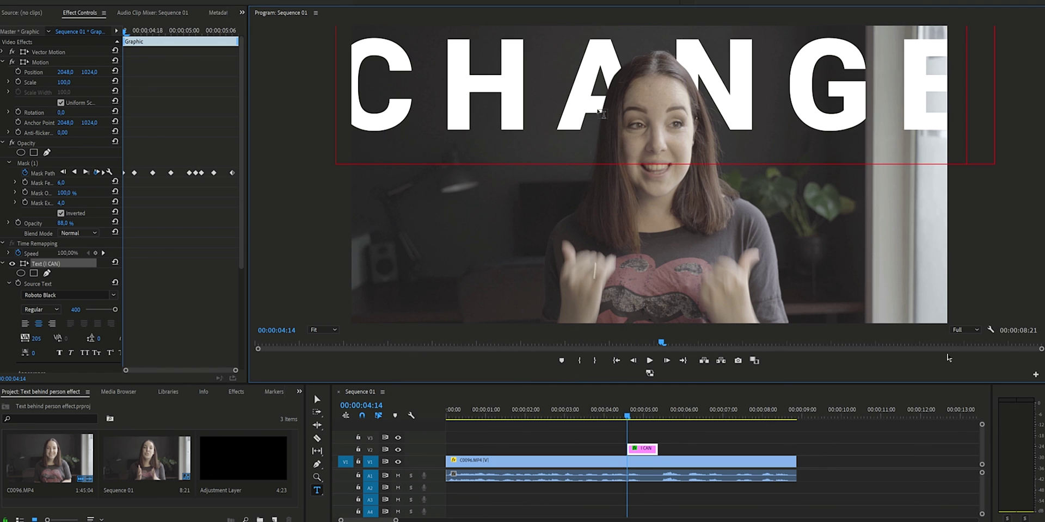
pyautogui.hotkey('ctrl', 'a')
pyautogui.write('THIS')
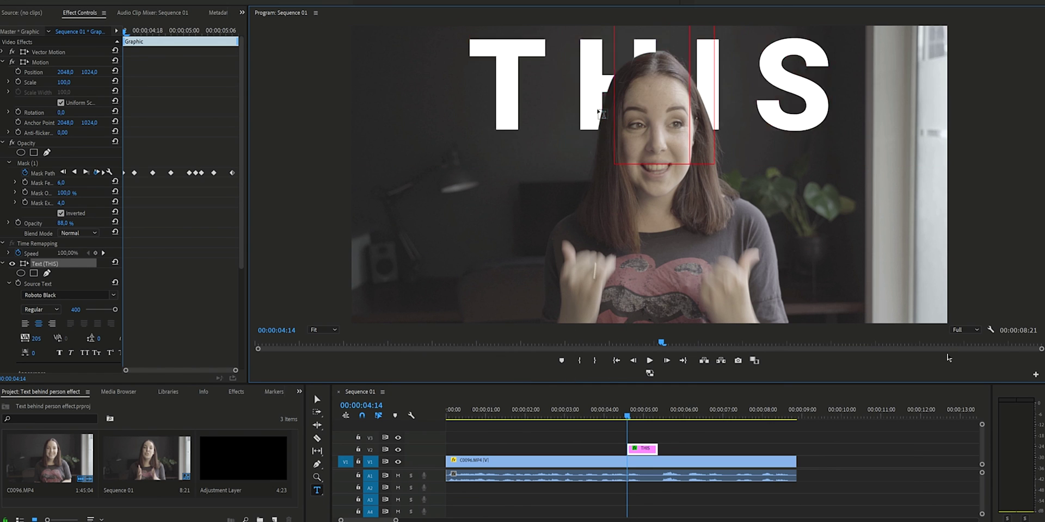
pyautogui.hotkey('ctrl', 'a')
pyautogui.write('TEXT')
pyautogui.hotkey('ctrl', 'a')
pyautogui.write('TO ANY')
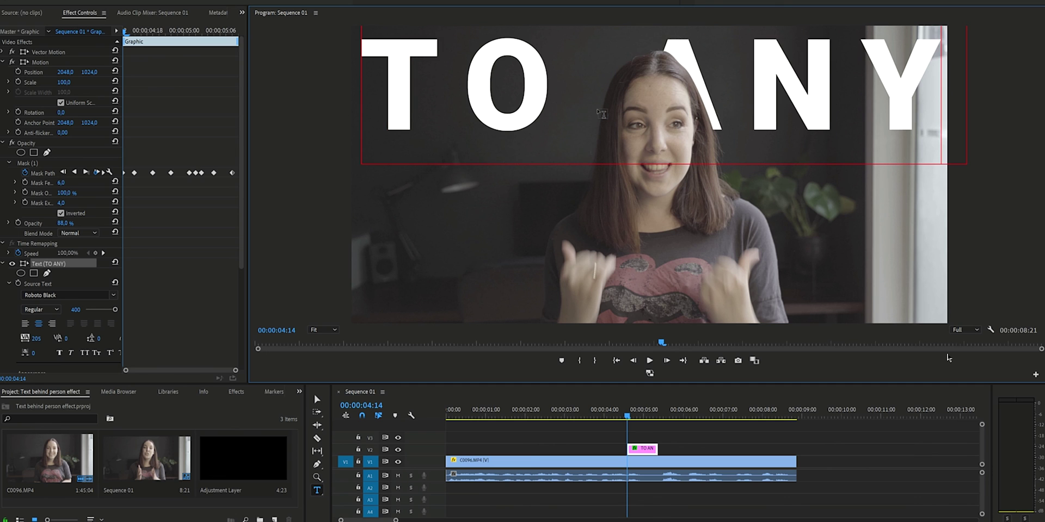
pyautogui.hotkey('ctrl', 'a')
pyautogui.write('THING')
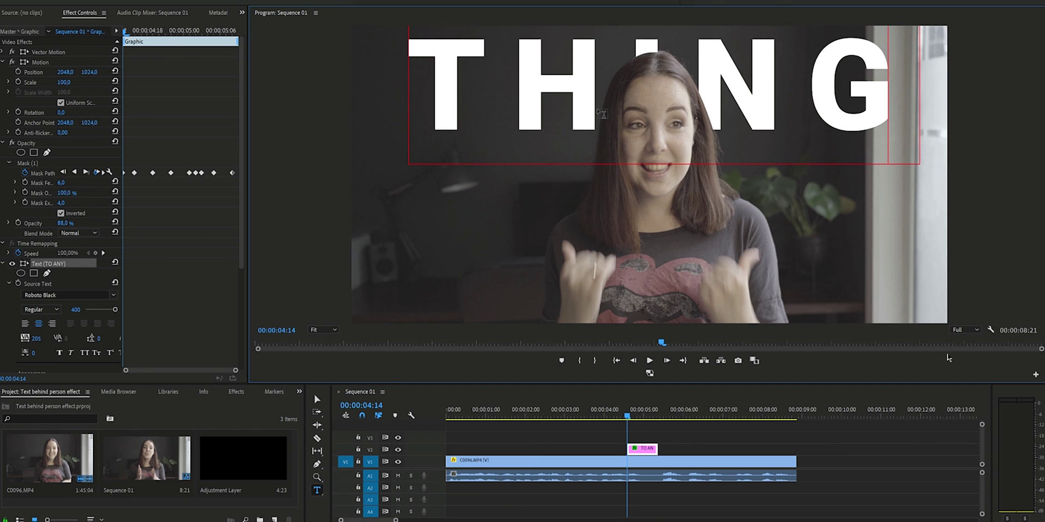
pyautogui.hotkey('ctrl', 'a')
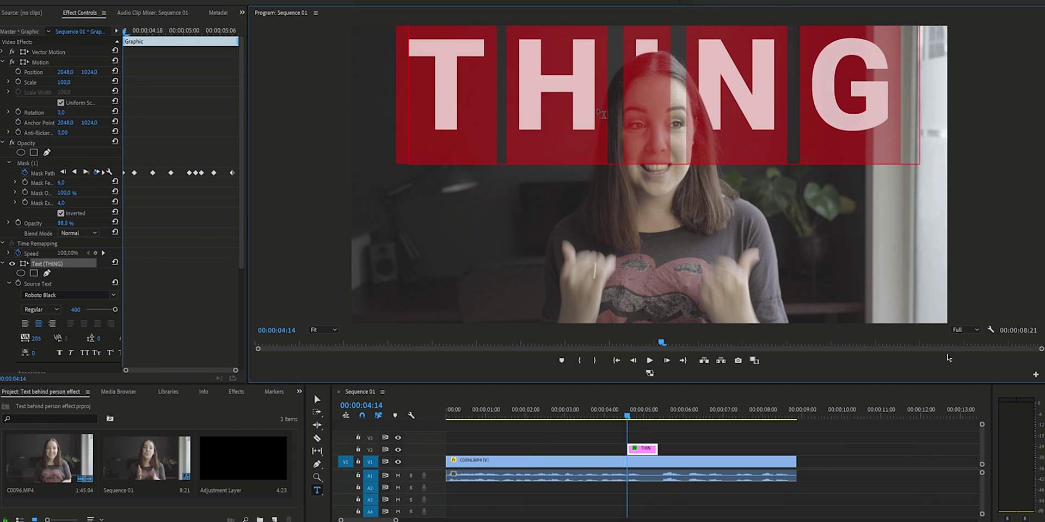
pyautogui.press('BackSpace')
pyautogui.write('TEXT')
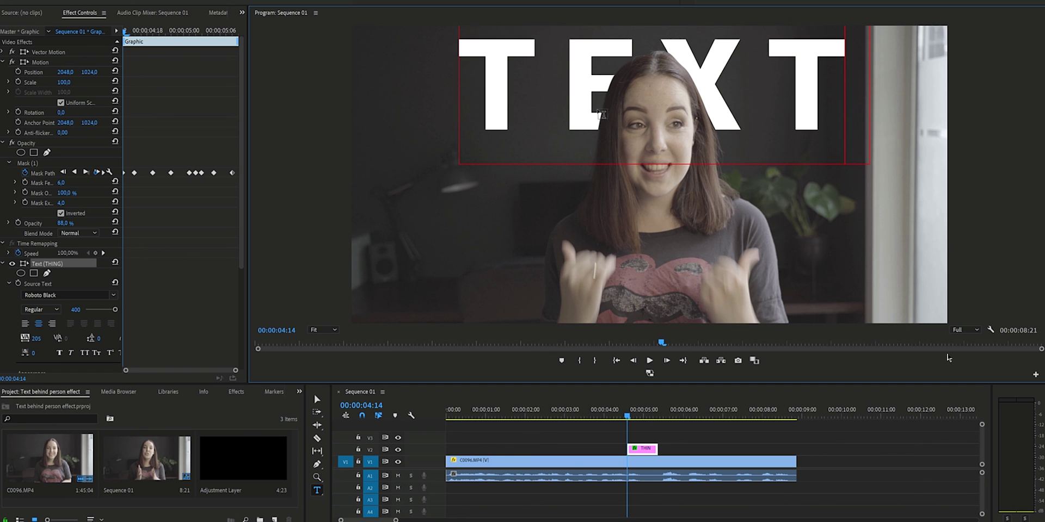
pyautogui.click(317, 399)
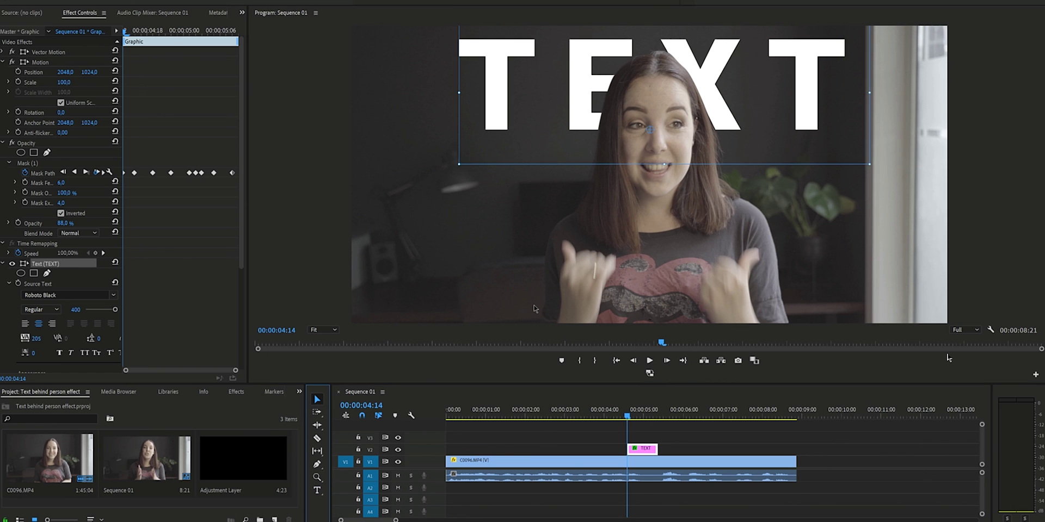